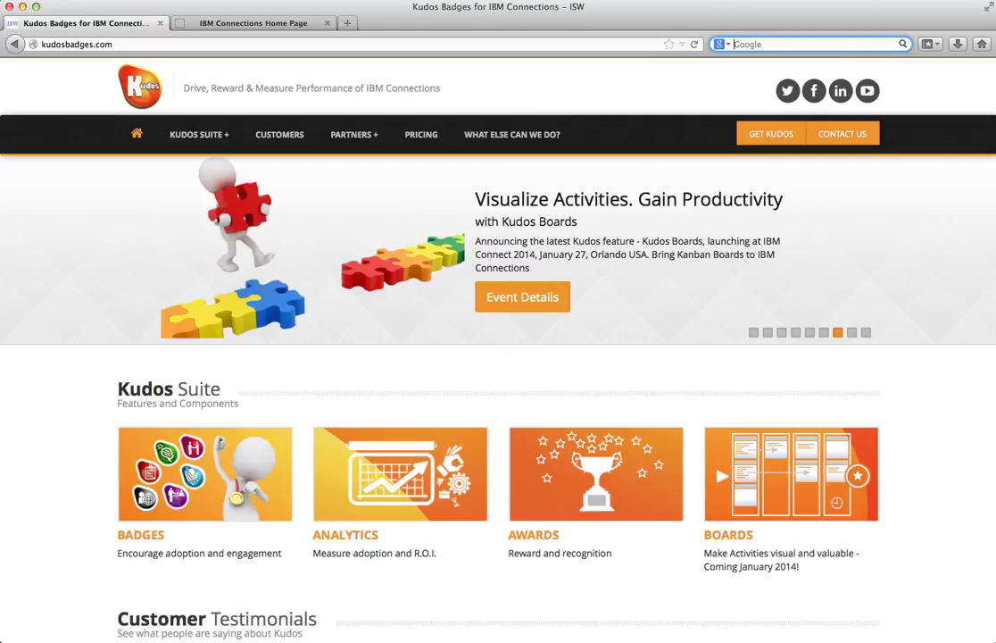
Go to the IBM Connections tab and open My Activities from the Apps menu.
click(230, 24)
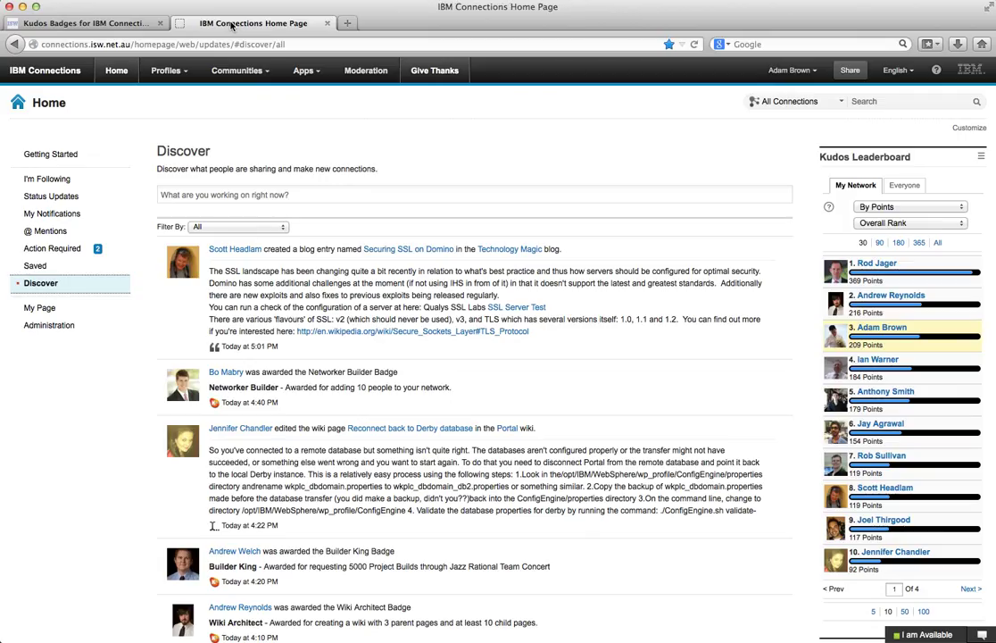
click(303, 70)
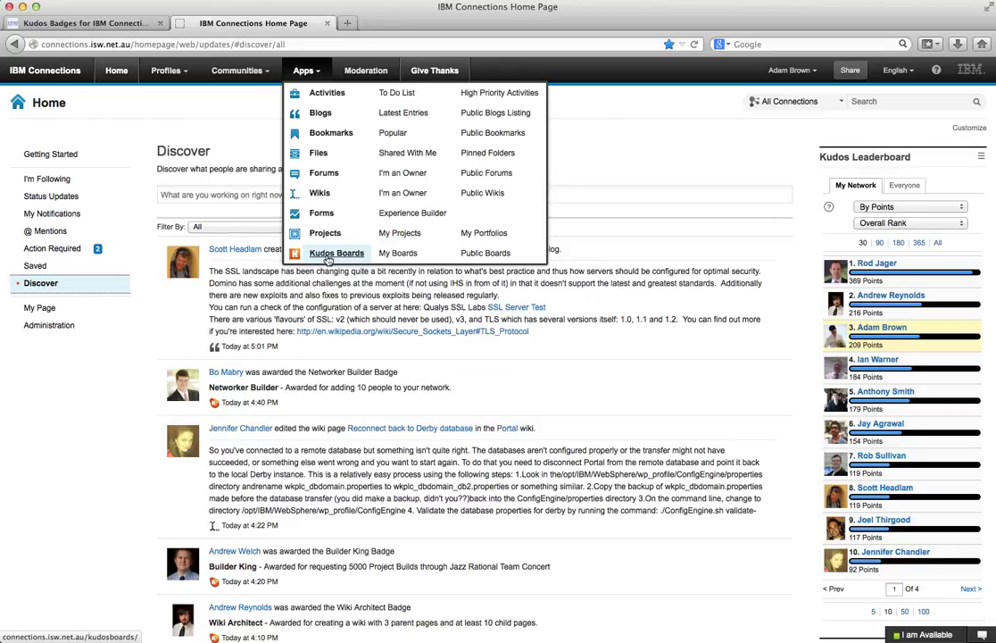
click(327, 94)
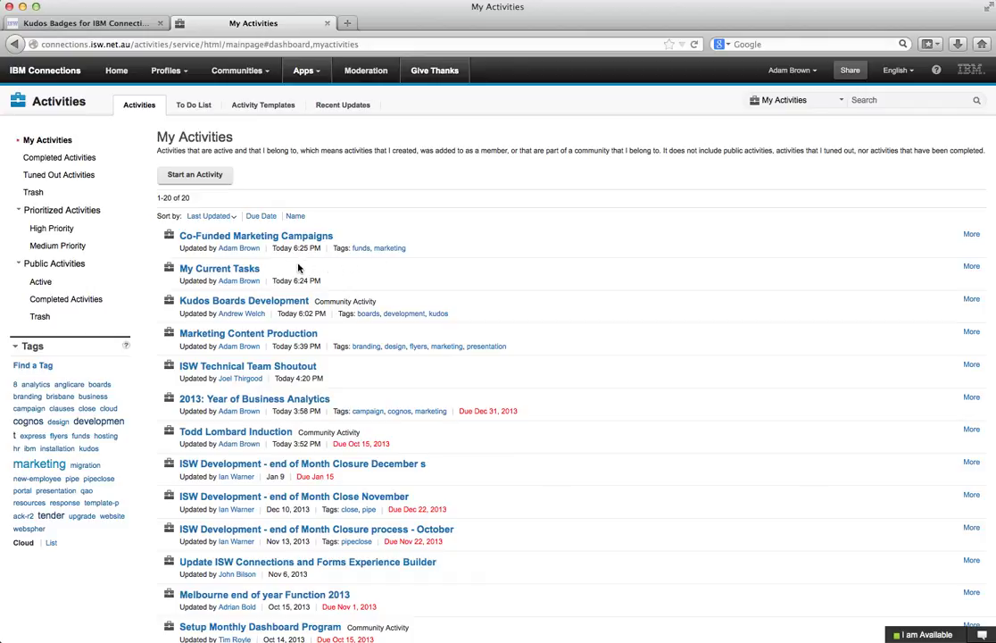
Open Marketing Content Production and browse the Brand Identity entries, such as Capability Flyers.
click(242, 336)
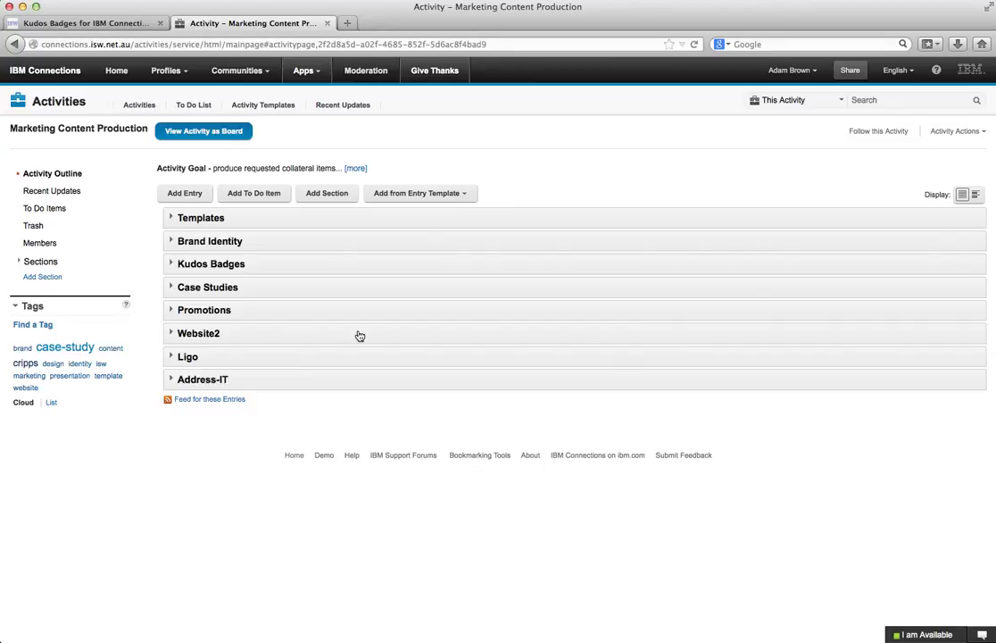
click(173, 241)
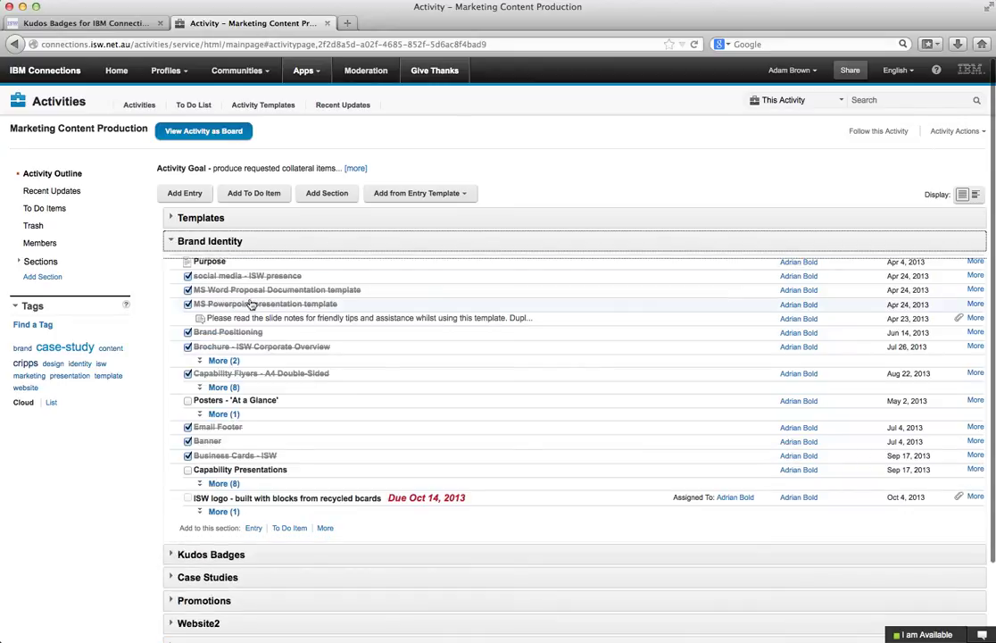
click(222, 361)
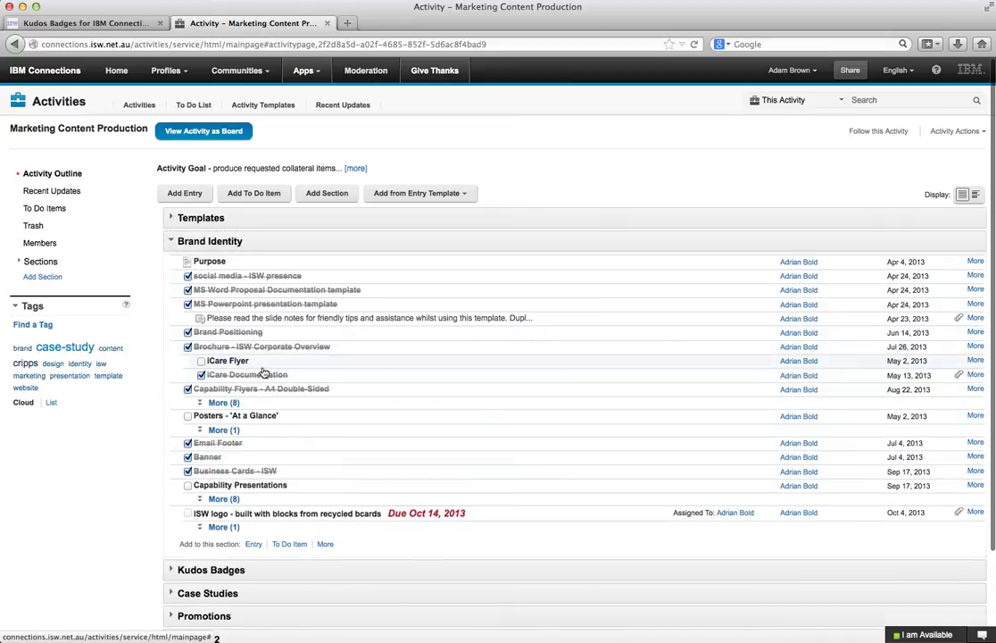
click(224, 402)
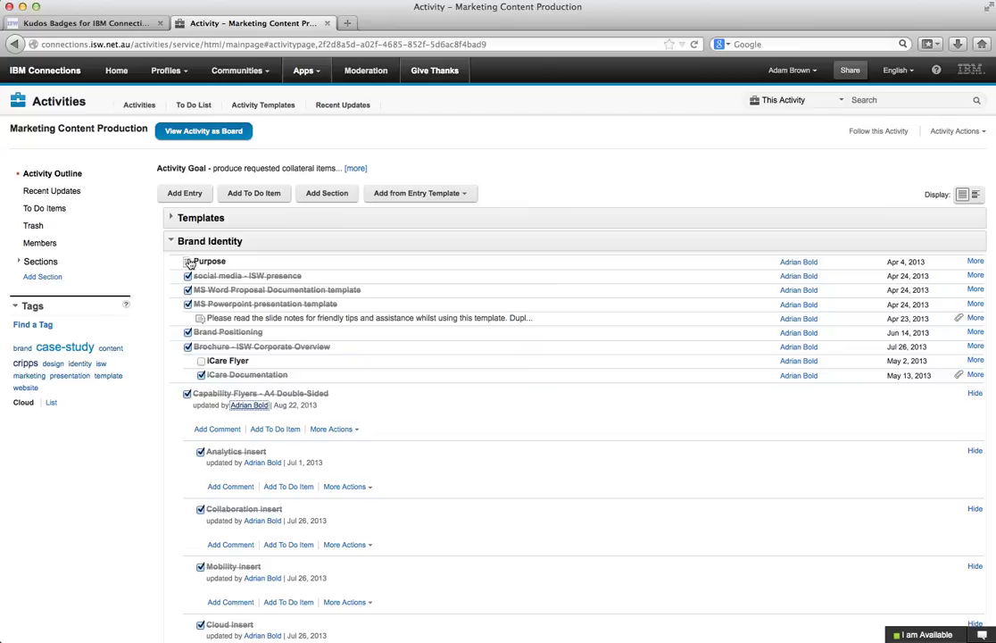
click(179, 245)
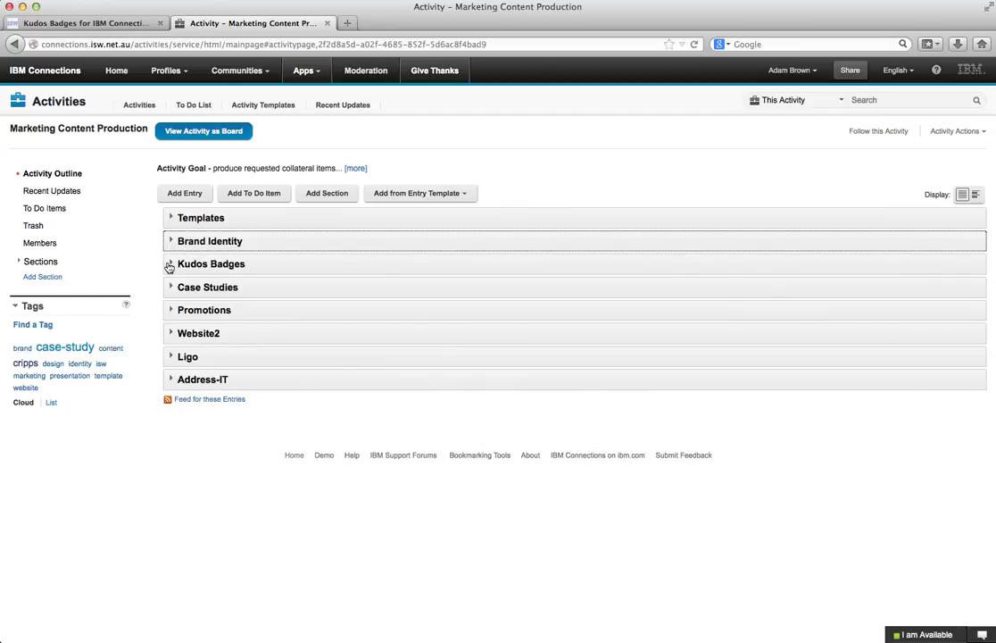
Expand Kudos Badges, view the first entry's comments, then collapse the section.
click(169, 265)
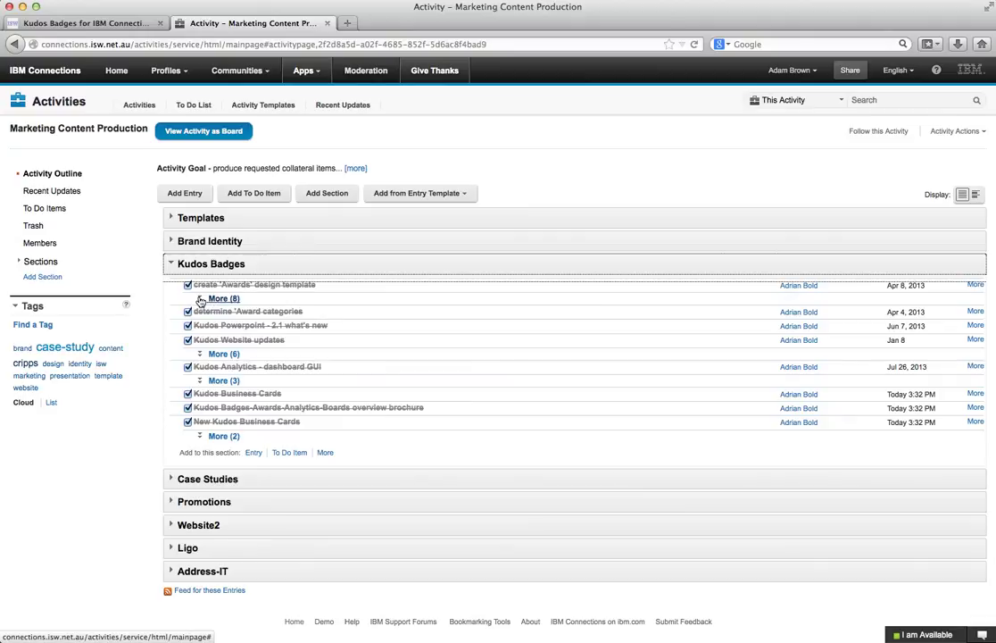
click(201, 301)
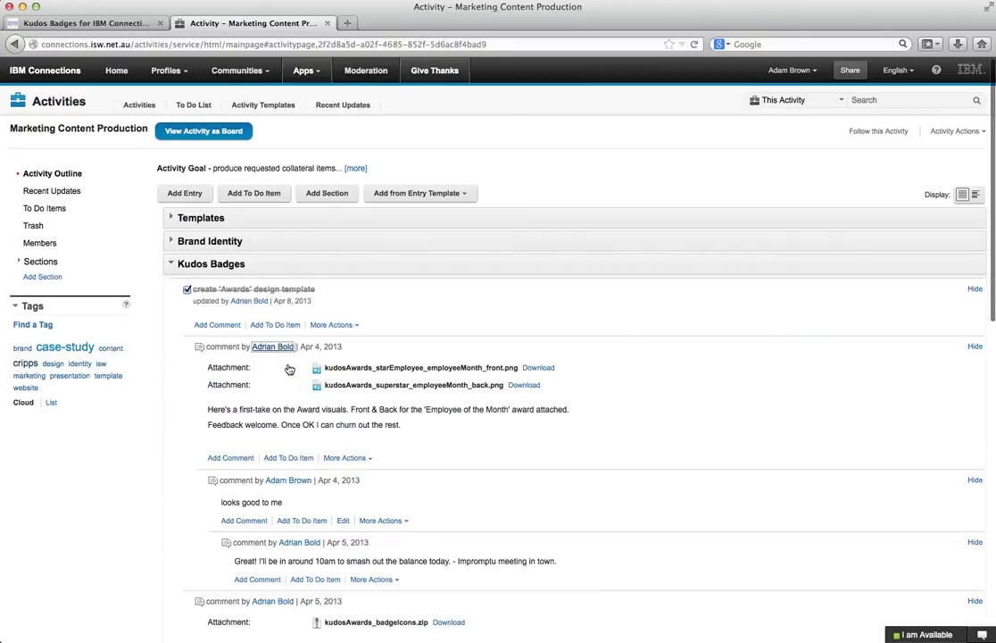
click(171, 264)
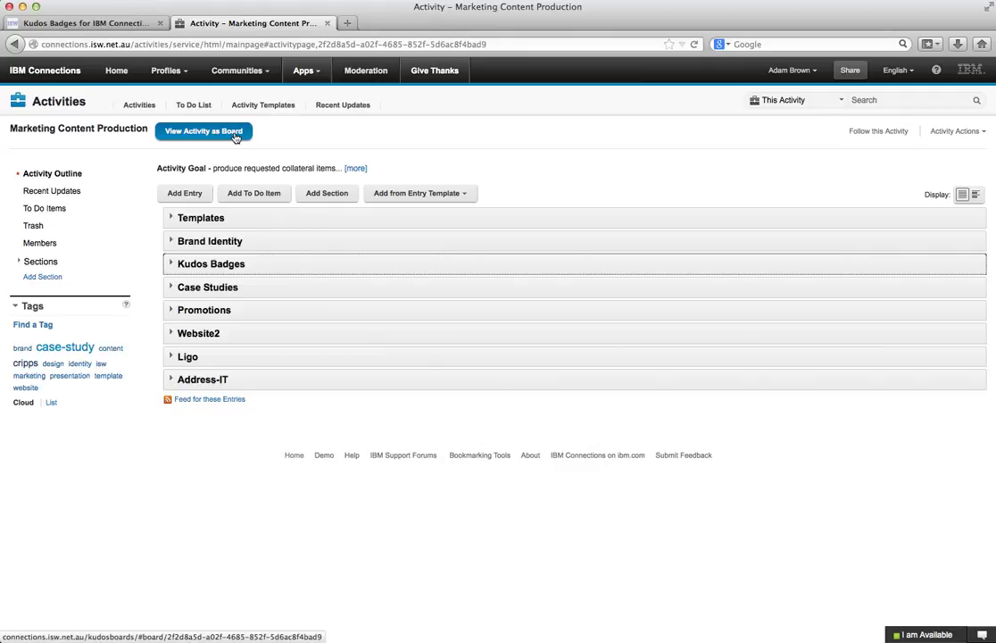
Show Marketing Content Production as a Kudos board, leaving the Templates list in place.
click(229, 132)
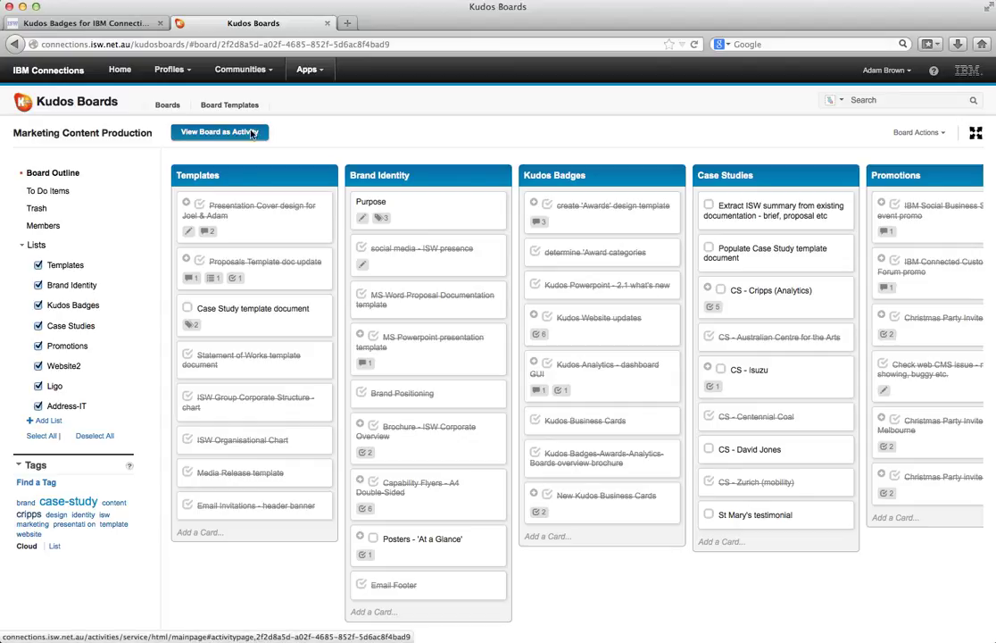
mouse_move(291, 179)
mouse_down()
mouse_move(241, 166)
mouse_move(291, 176)
mouse_up()
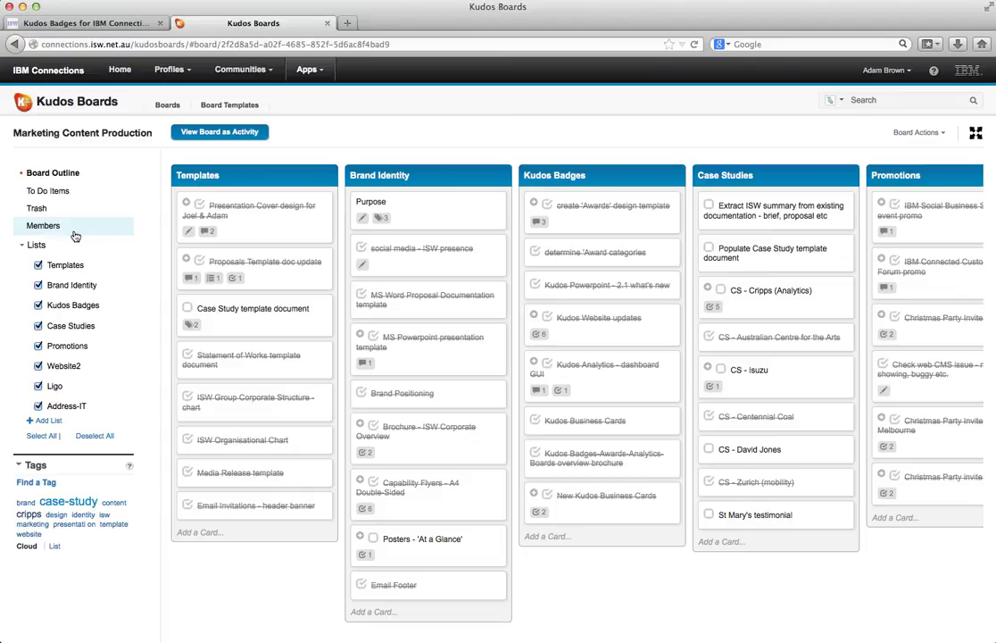
click(64, 265)
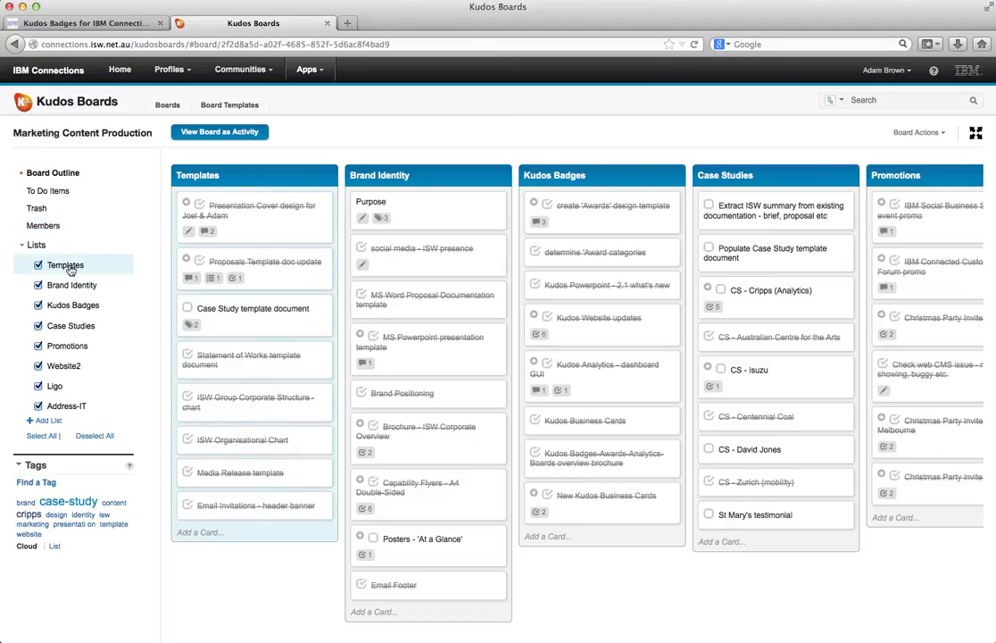
click(70, 326)
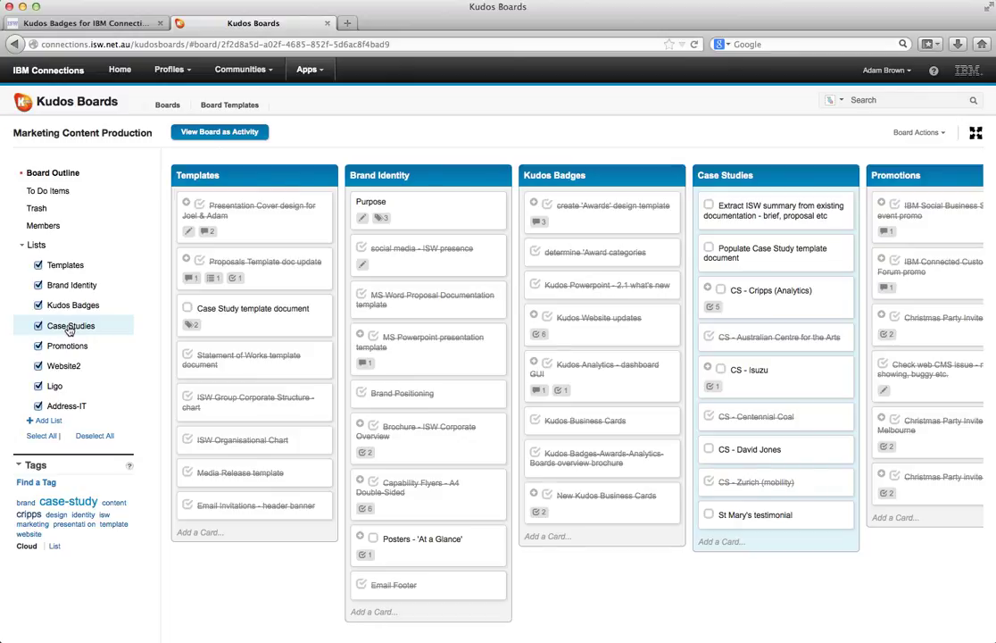
click(66, 305)
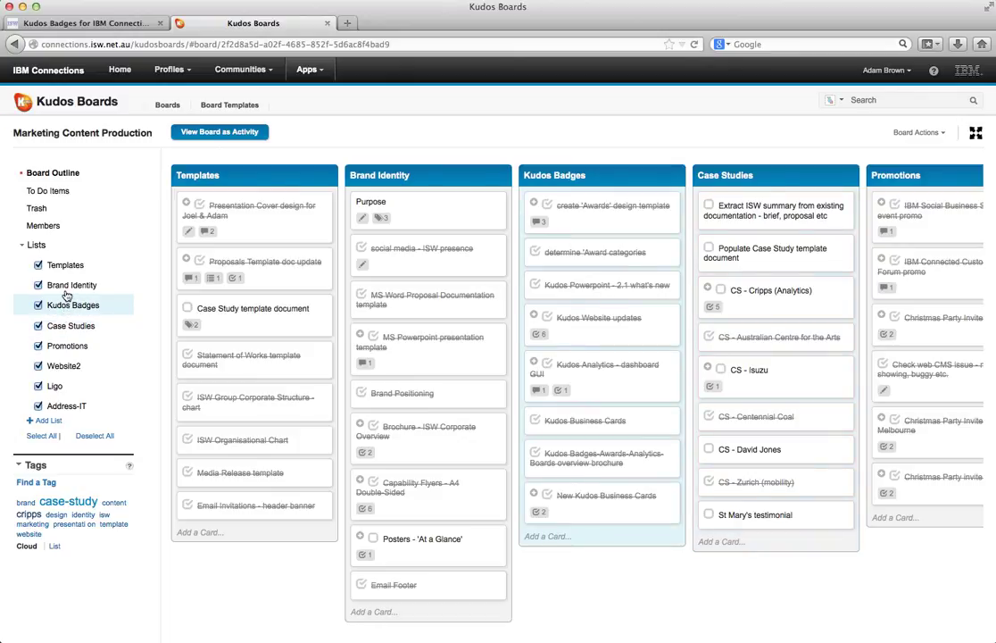
click(66, 288)
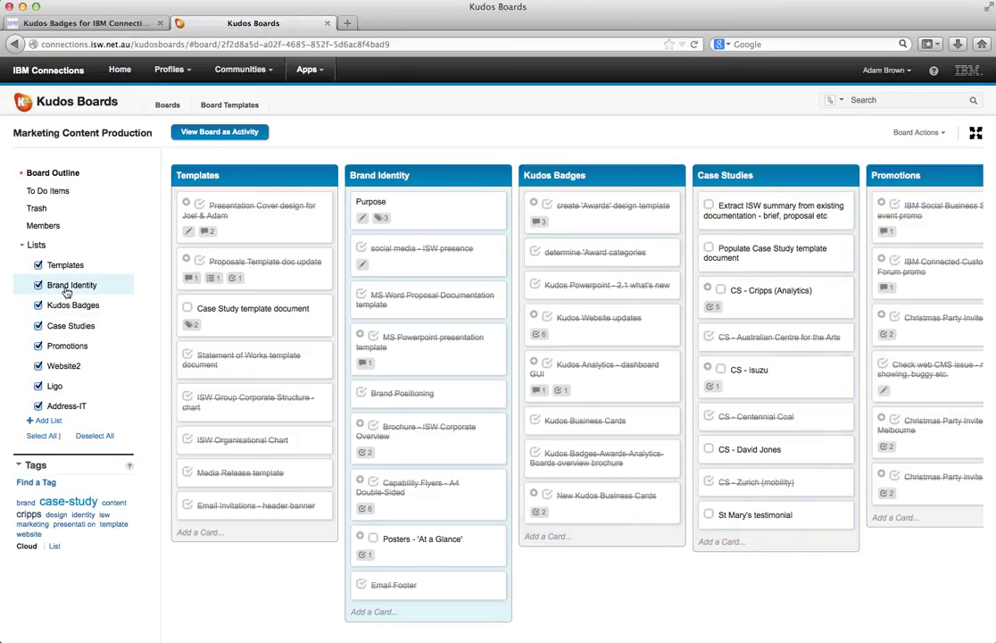
click(67, 305)
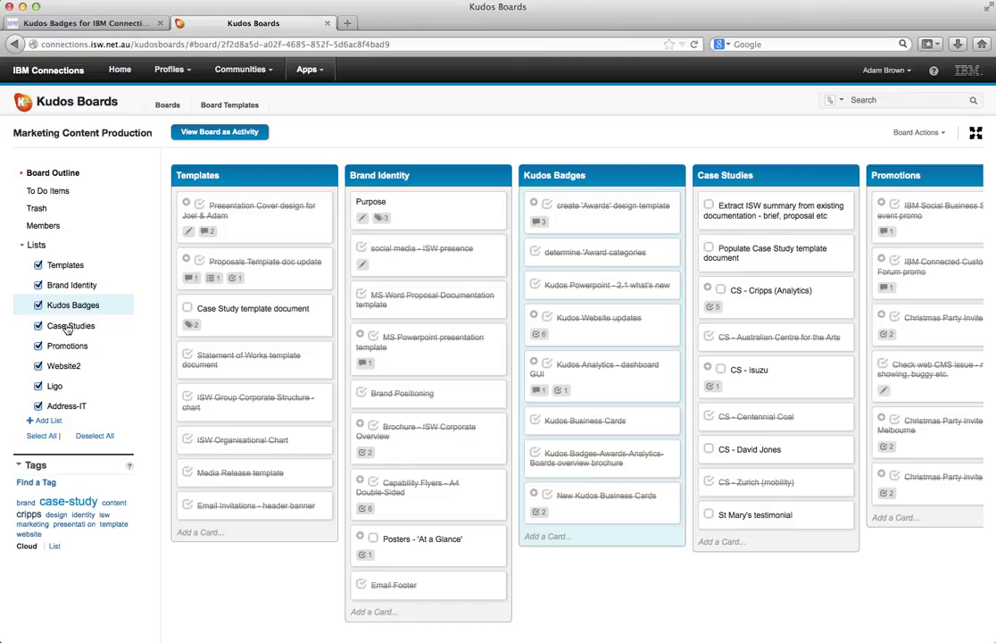
click(61, 385)
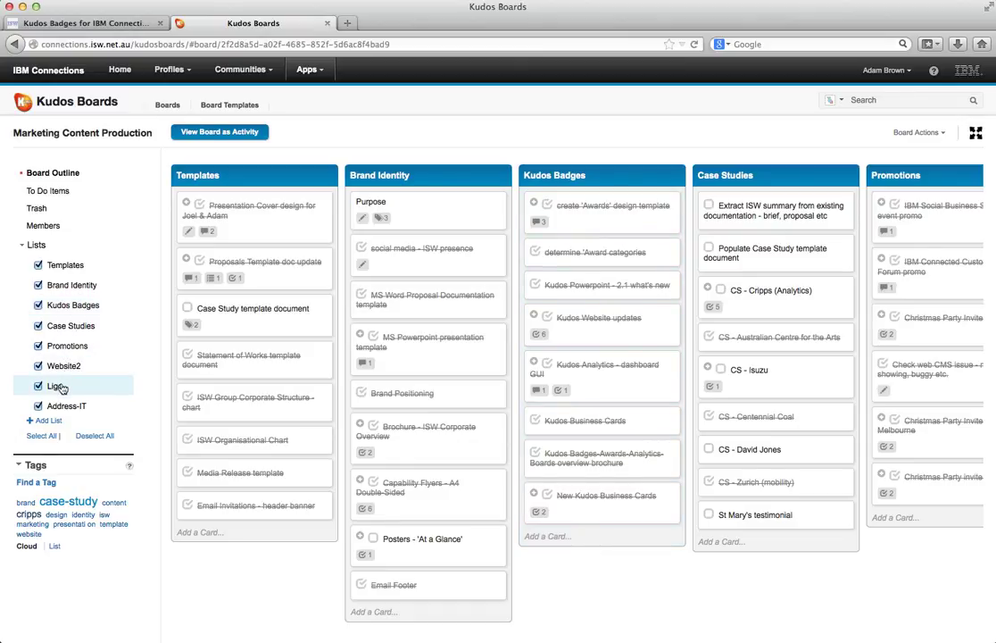
click(62, 388)
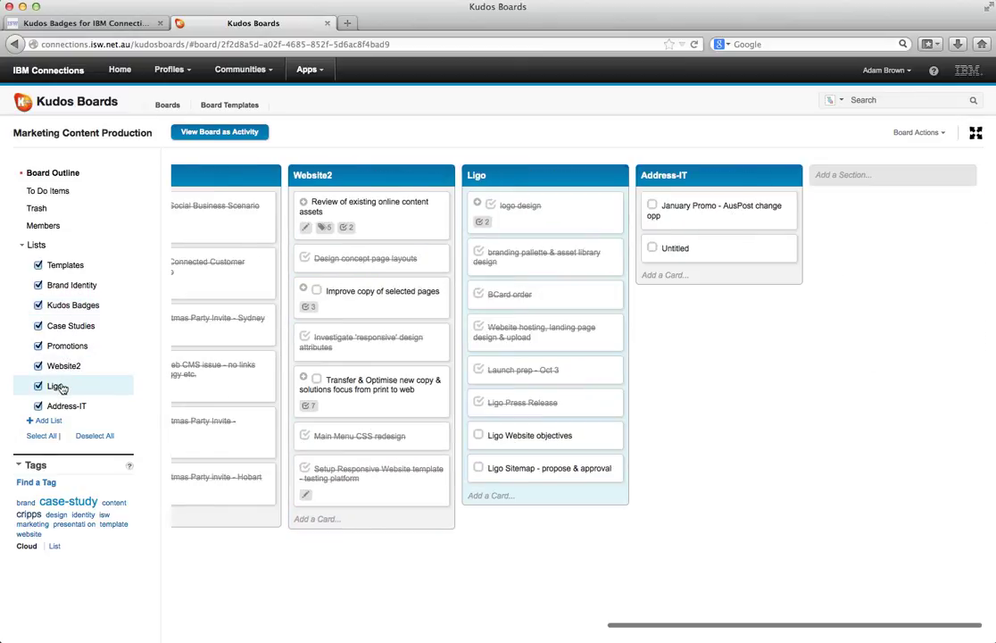
click(67, 268)
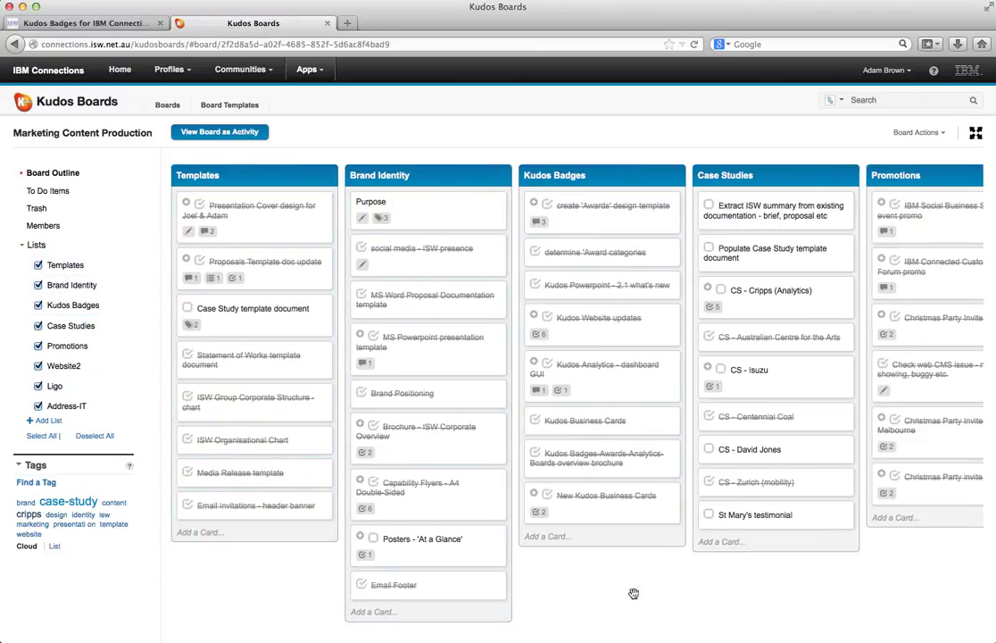
Move Presentation Cover design below Statement of Works template document, then open the Case Study card.
drag(830, 587, 269, 574)
drag(658, 574, 545, 576)
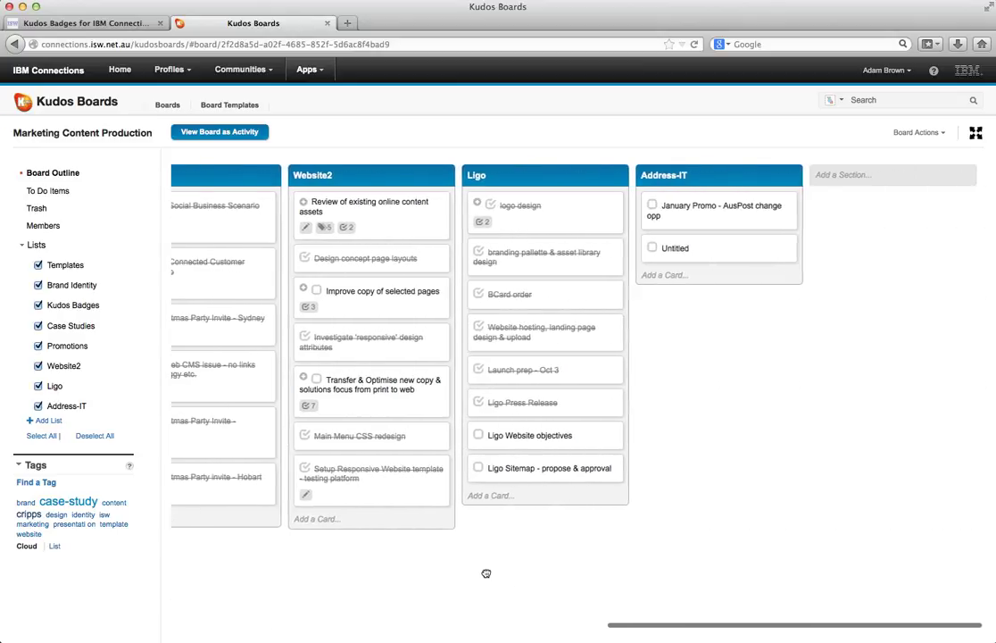
drag(484, 569, 892, 571)
drag(454, 588, 816, 592)
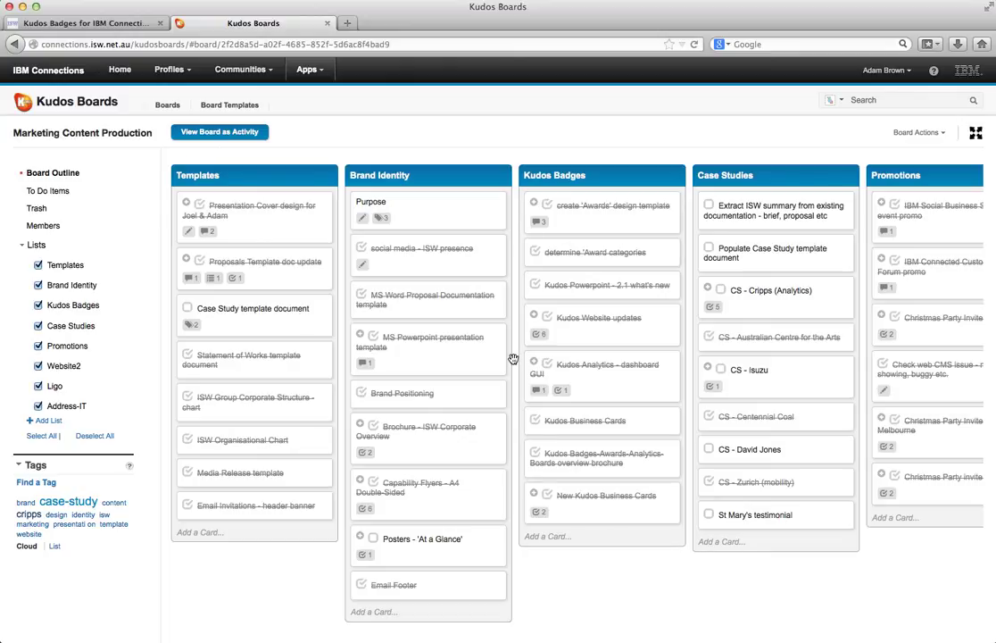
drag(291, 239, 288, 373)
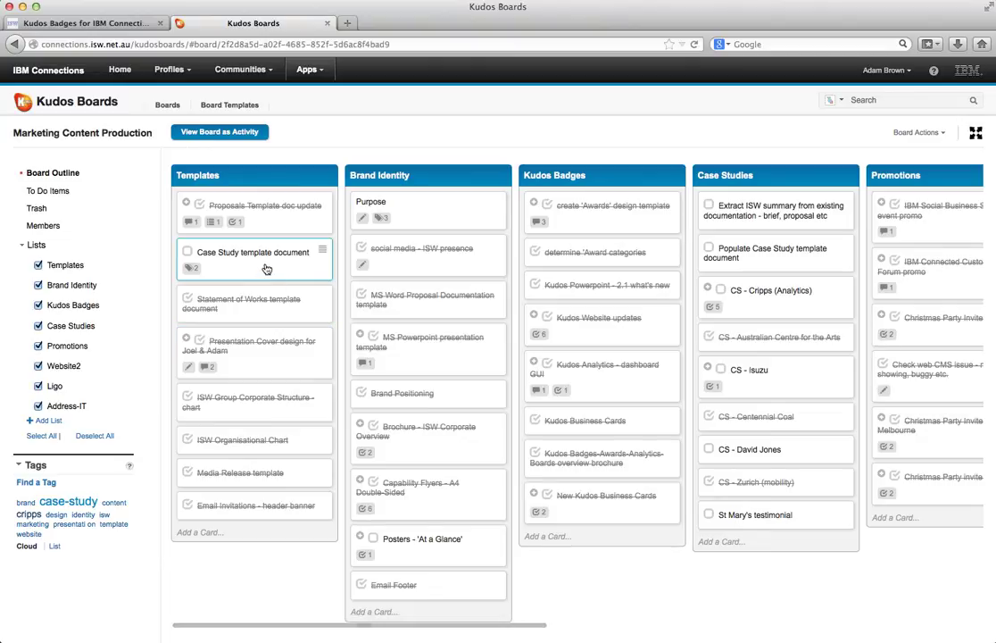
drag(266, 269, 310, 268)
Keep Case Study template document in Templates and edit and save its title.
click(294, 254)
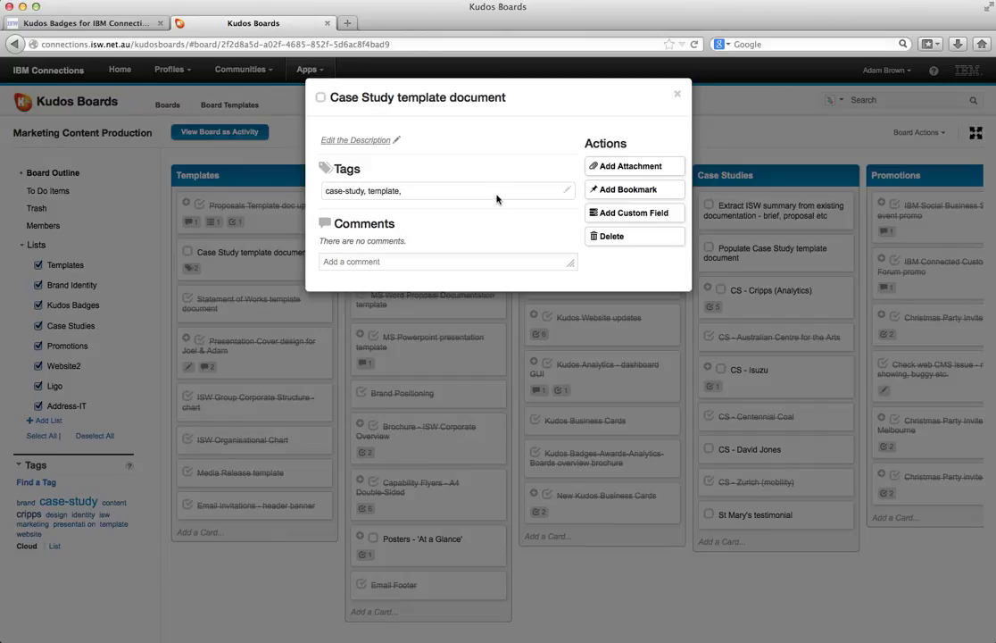
click(445, 98)
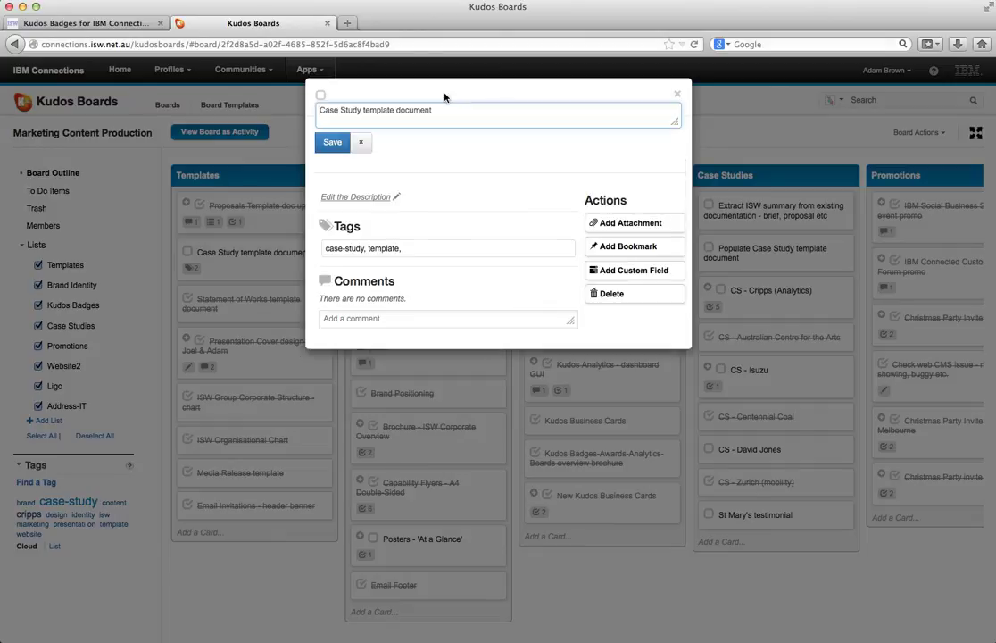
click(430, 104)
click(332, 142)
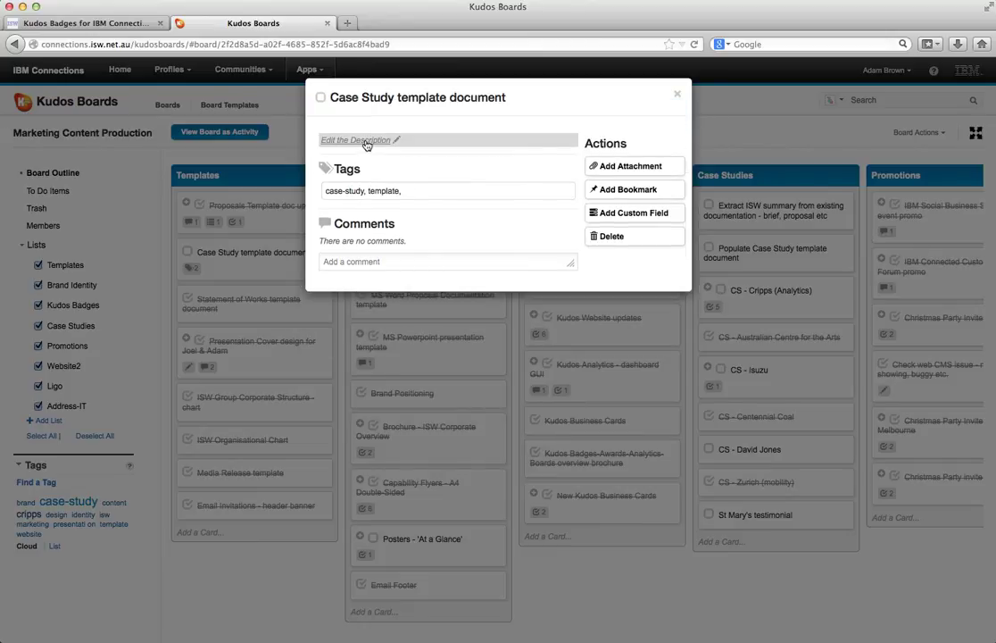
Look at the card's description and comment box, then close the card details.
click(365, 140)
click(399, 160)
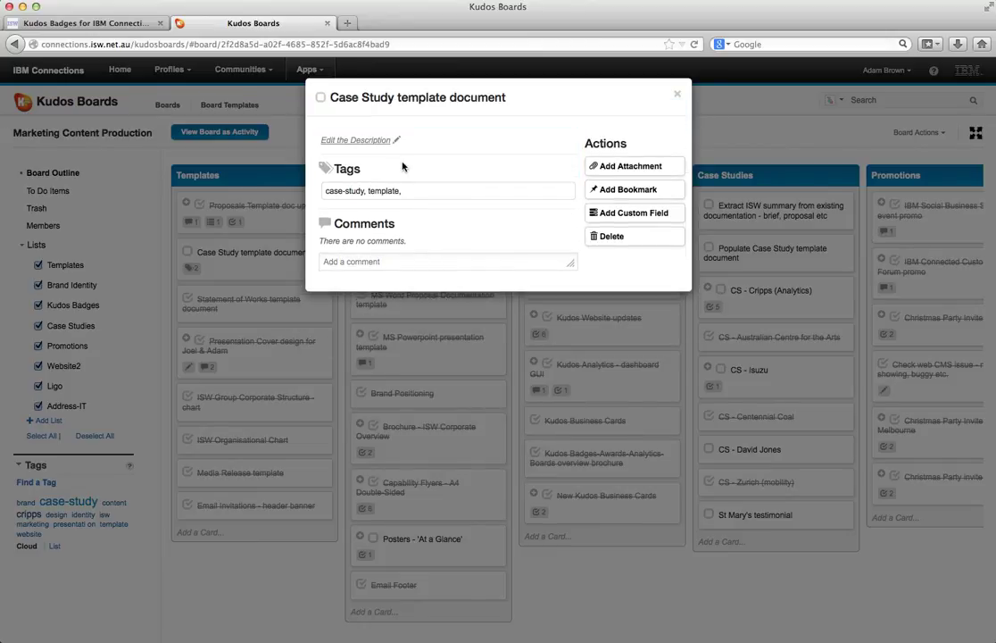
click(409, 262)
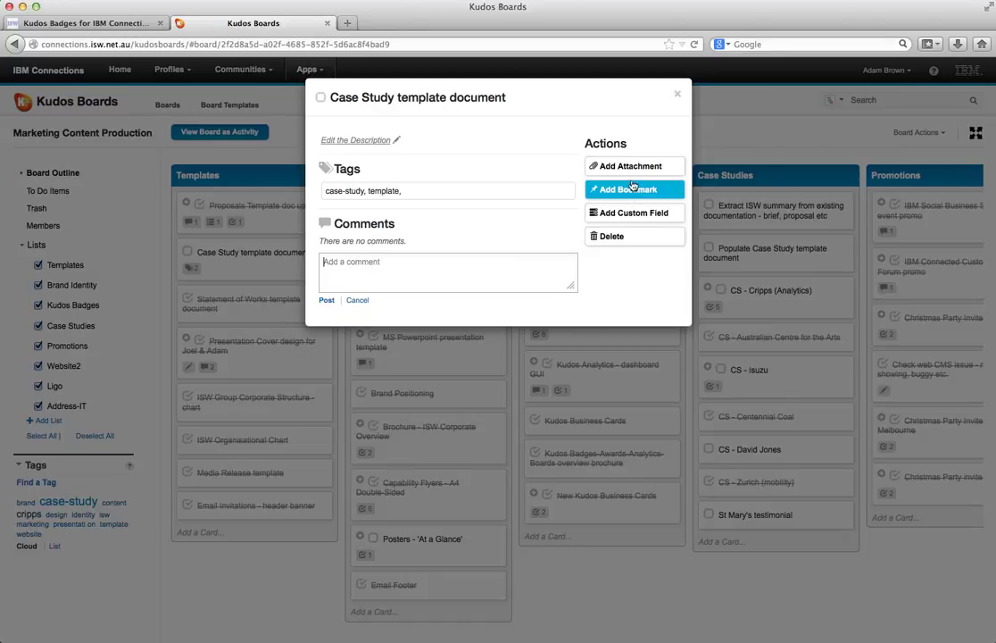
click(678, 97)
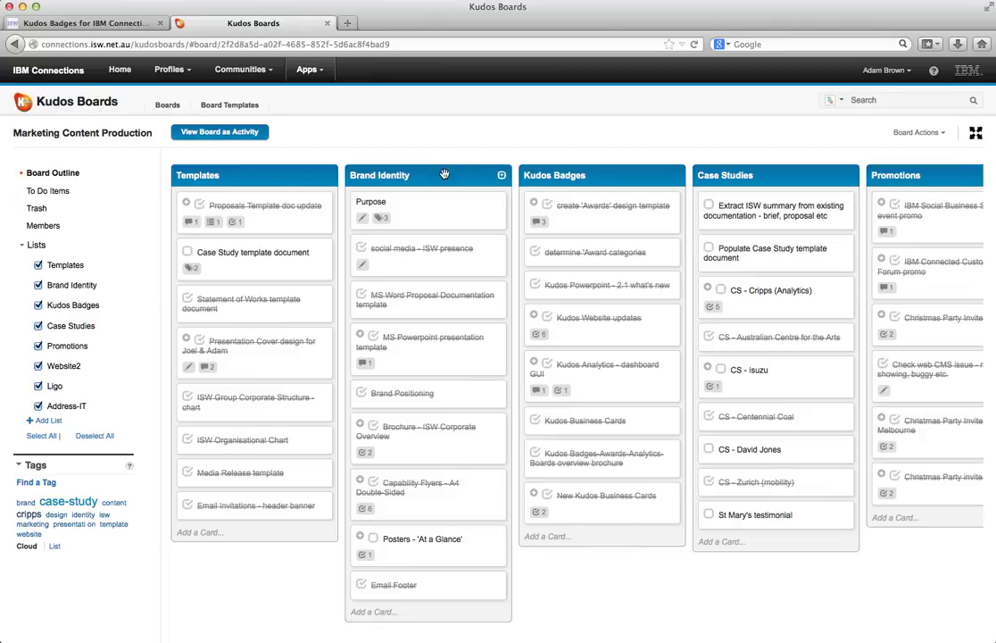
Leave Brand Identity second on the board and bring up the Connections apps list.
mouse_move(445, 174)
mouse_down()
mouse_move(749, 196)
mouse_move(455, 174)
mouse_up()
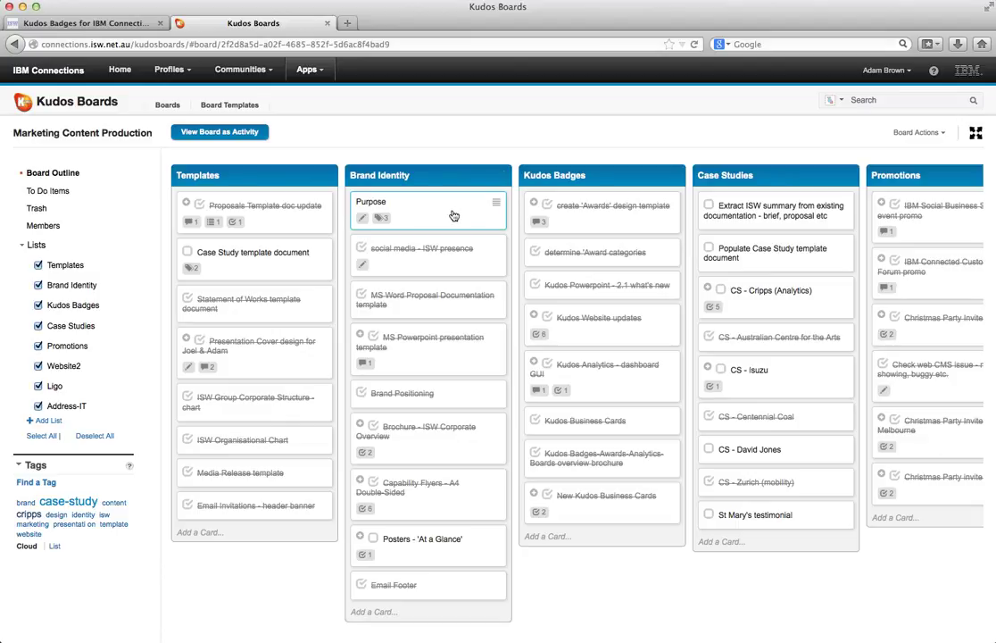
click(307, 70)
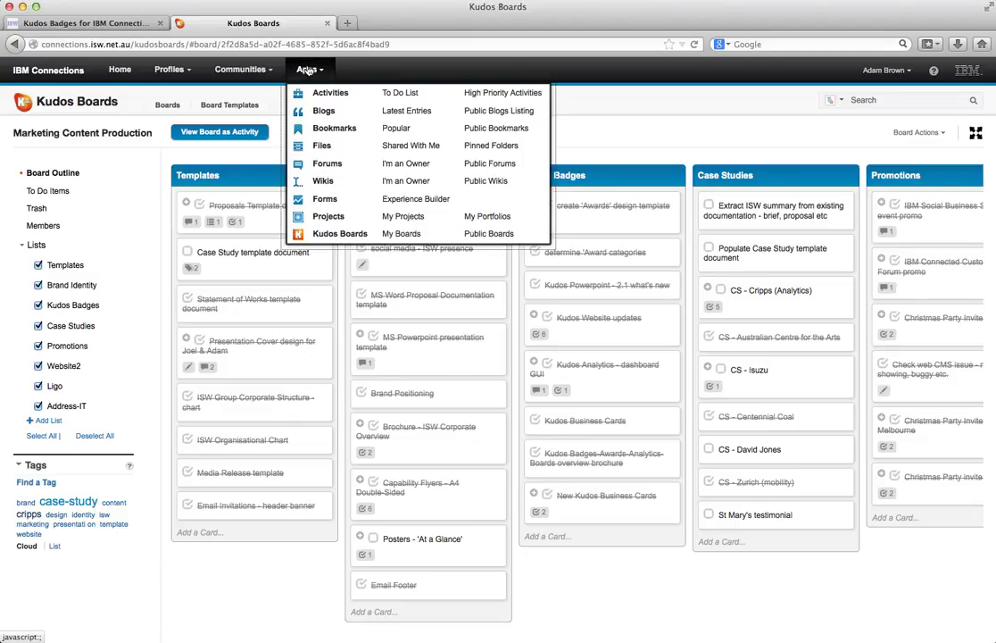
Open the Kudos Boards home page and scroll through the listed boards.
click(341, 235)
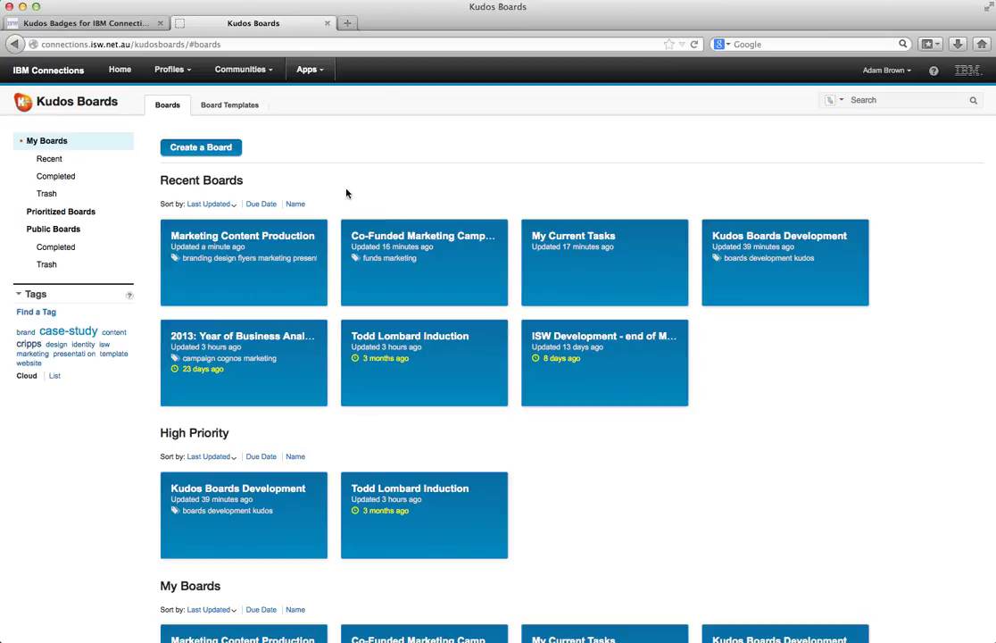
scroll(339, 428, down, 2)
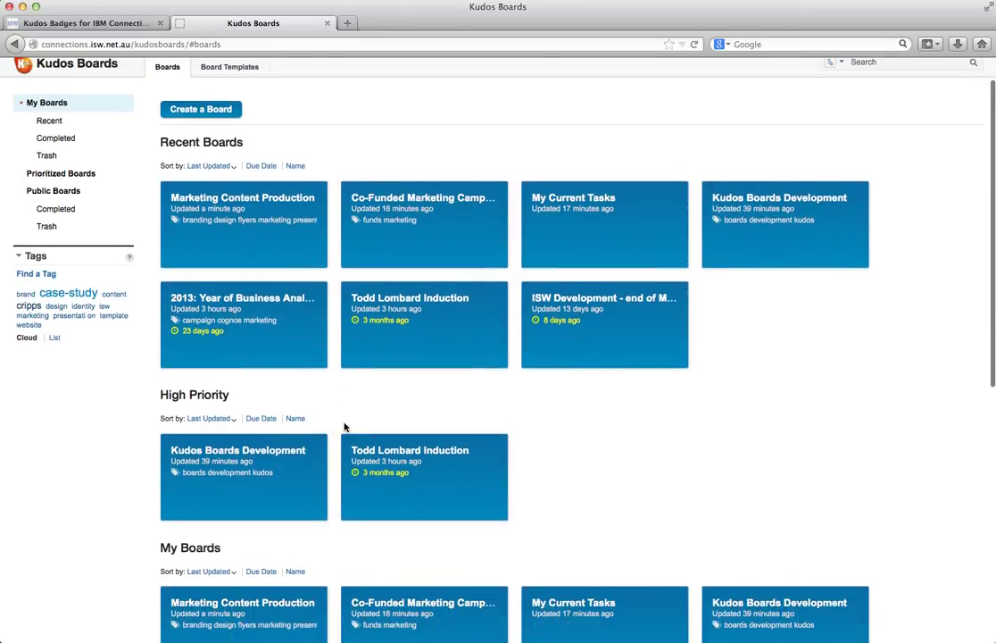
scroll(494, 418, down, 10)
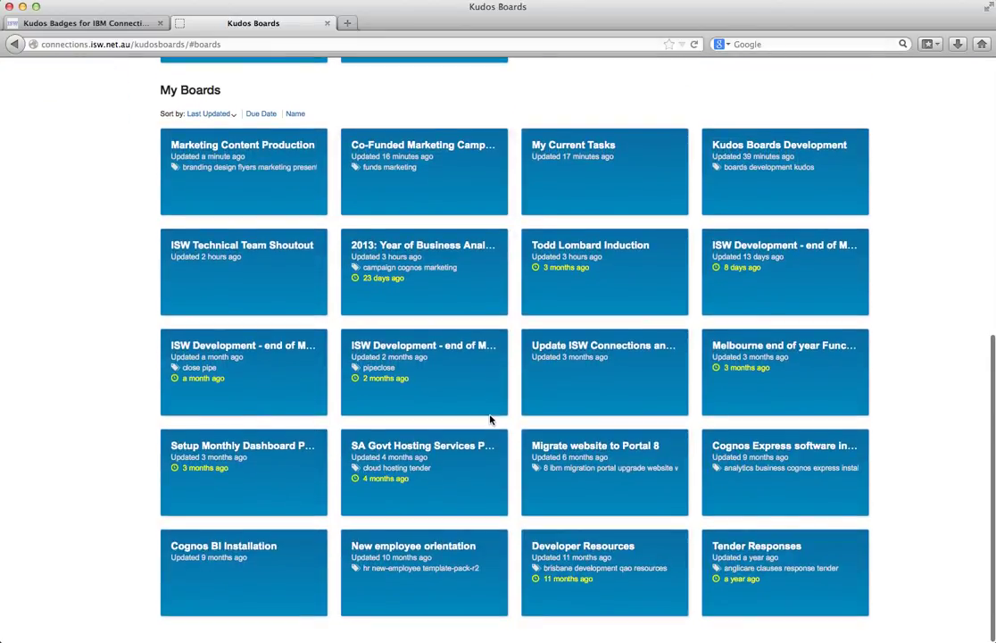
scroll(489, 417, up, 11)
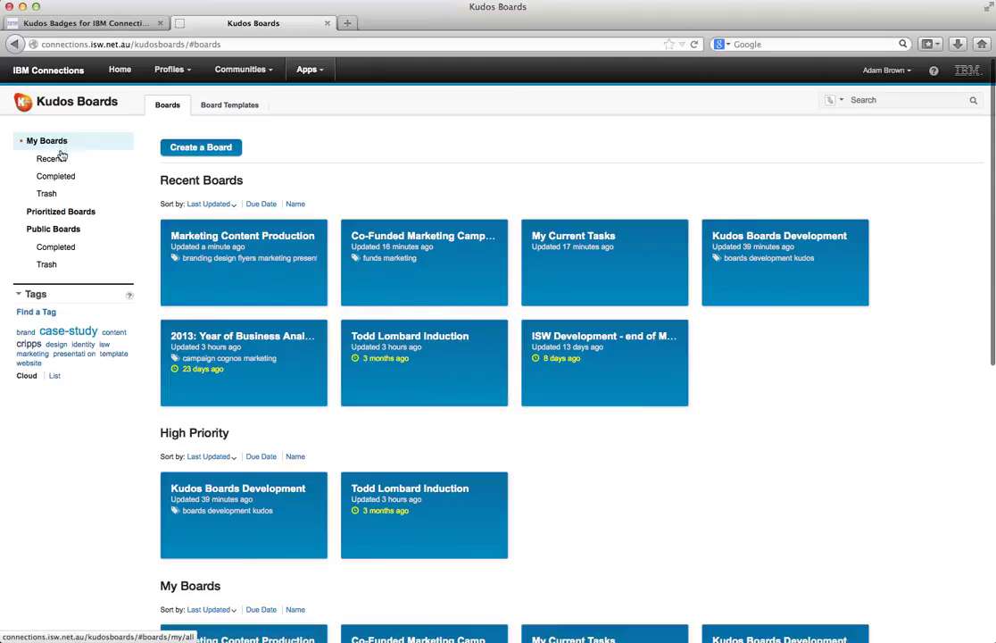
View Prioritized Boards, return to My Boards, and sort Recent Boards by Name, then Last Updated.
click(59, 213)
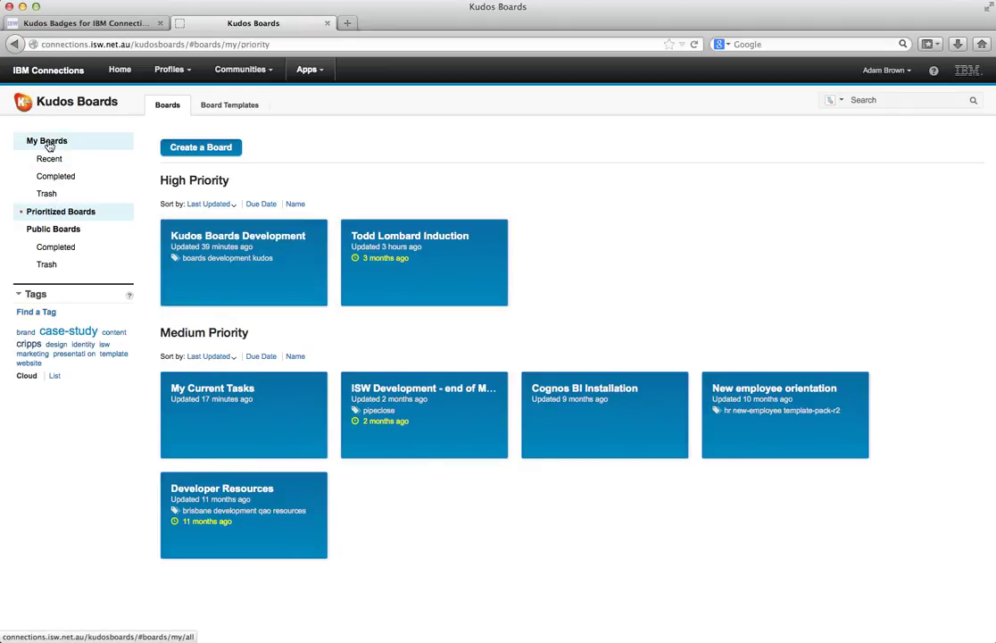
click(49, 145)
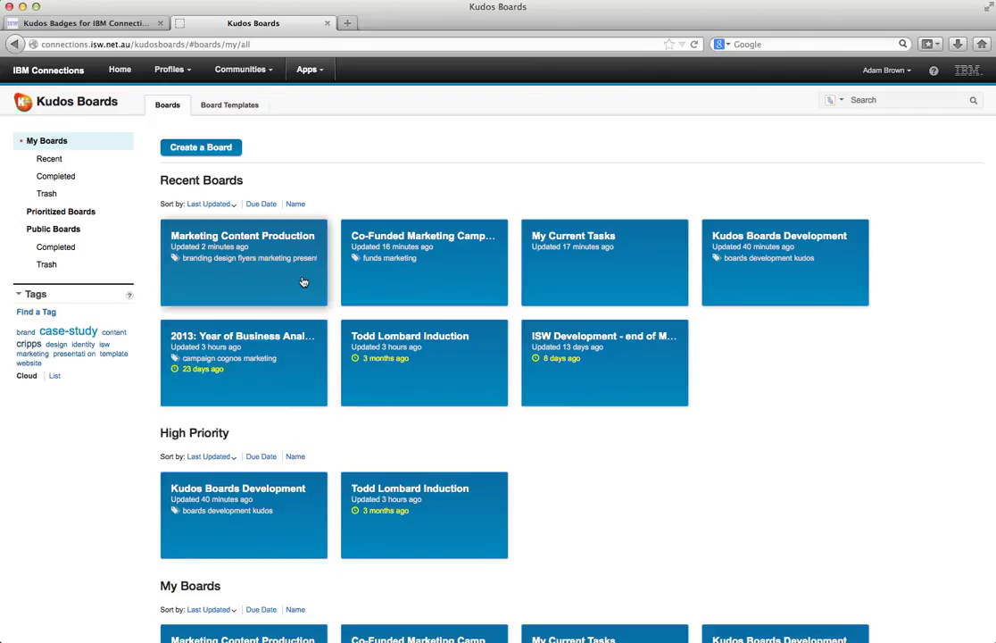
click(295, 205)
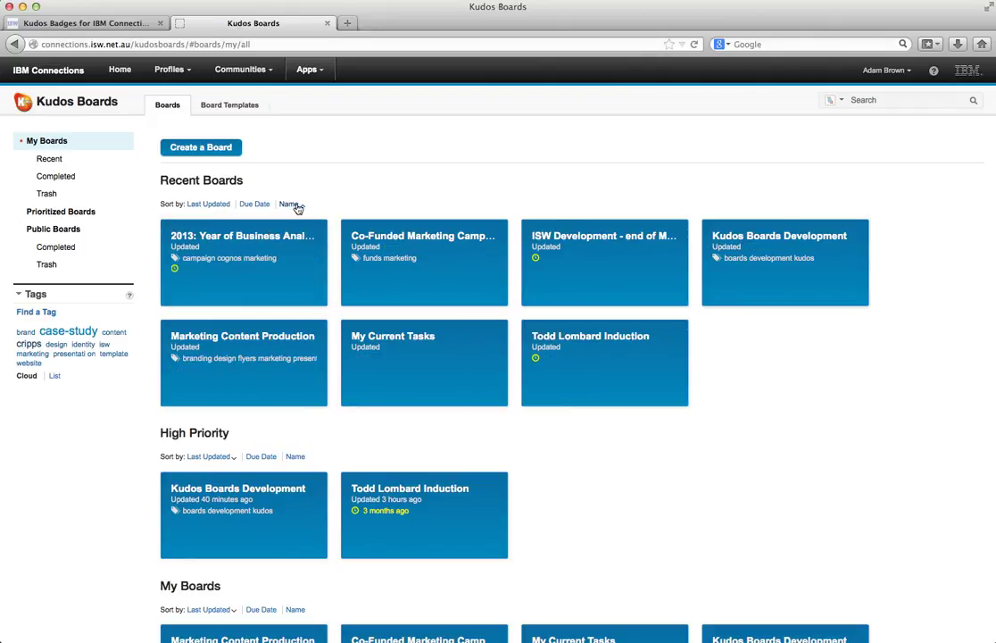
click(217, 205)
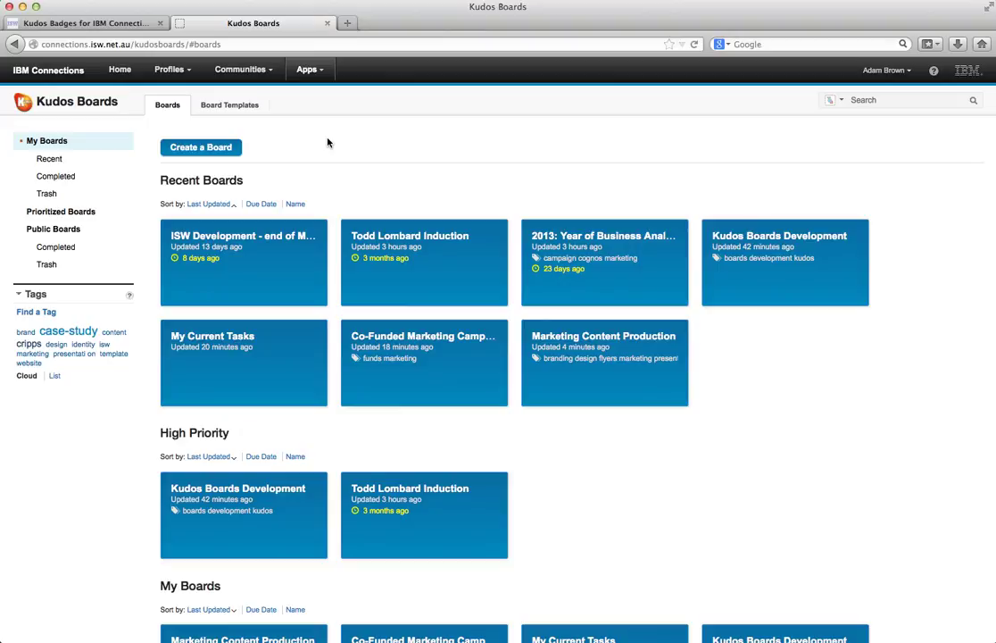
Open the My Current Tasks board from the Recent Boards tiles.
click(232, 341)
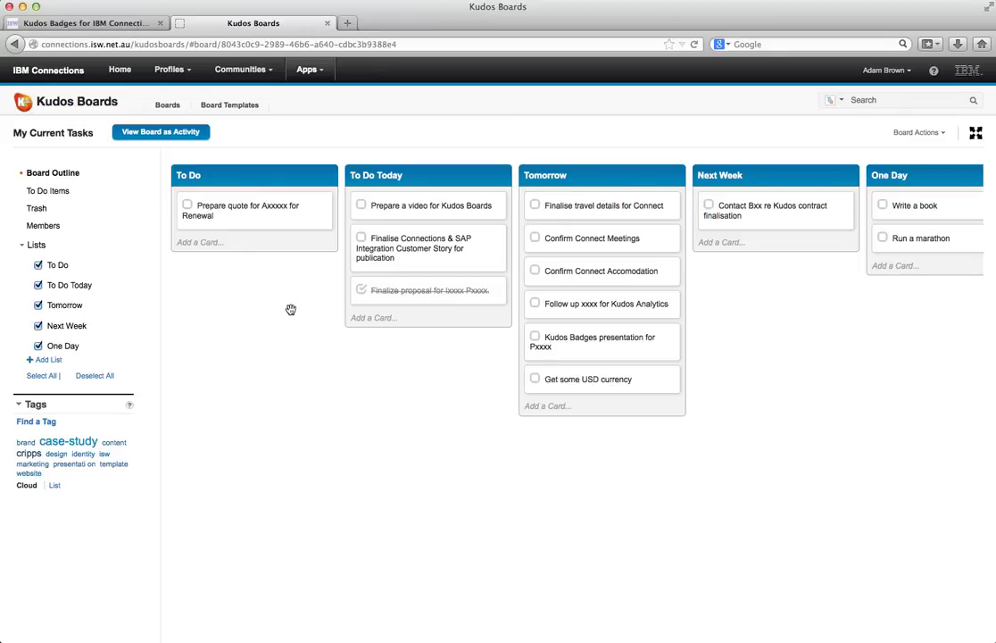
Add a list titled "Special To Do's - Don't Forget" after To Do.
double_click(342, 365)
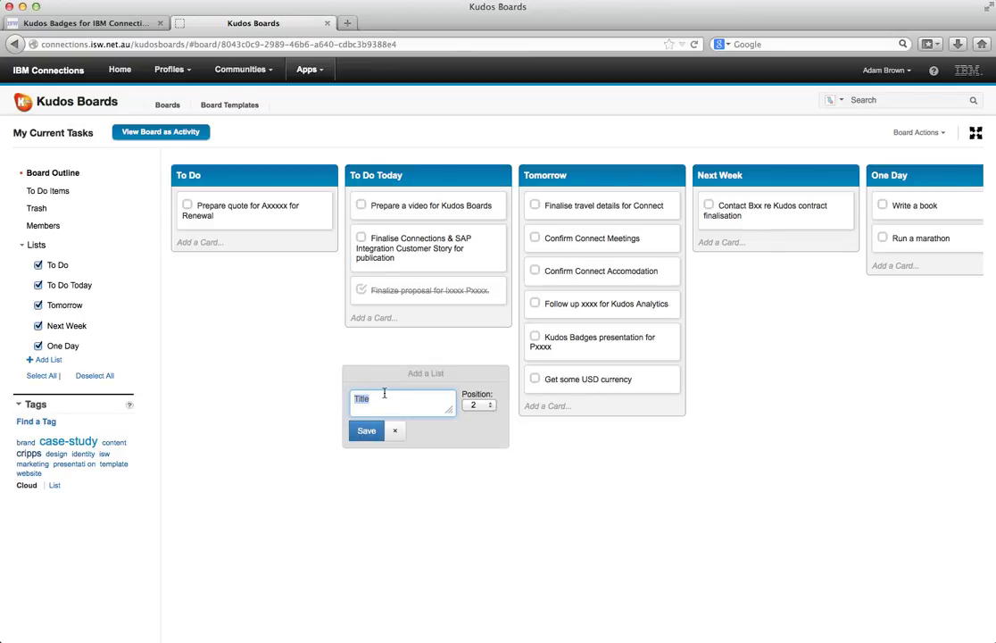
text(Sp)
text(Forget)
click(368, 432)
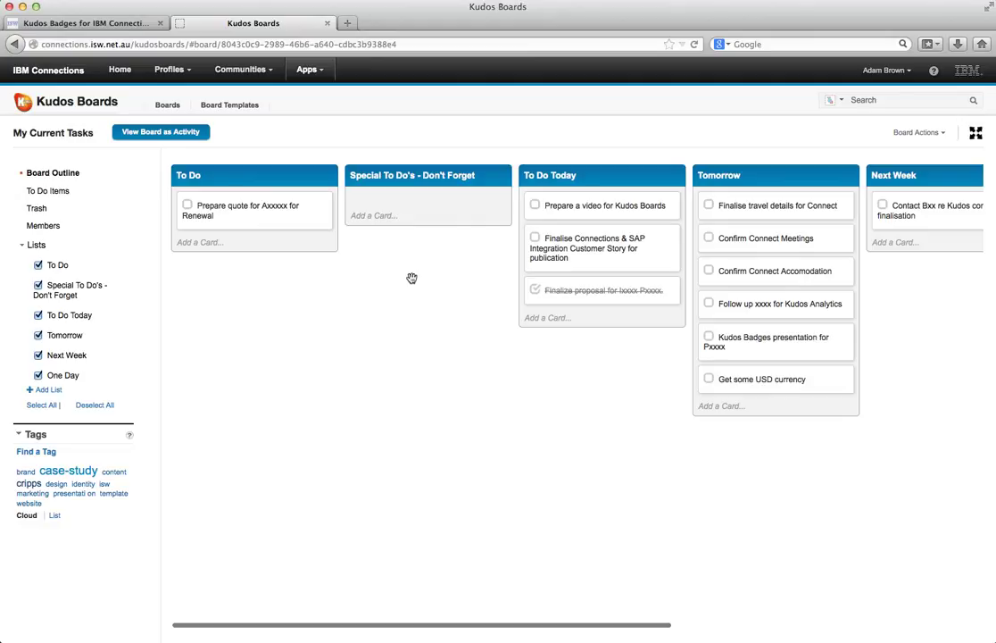
Add a next-month birthday reminder card and an "End of month review with the team" card.
click(385, 216)
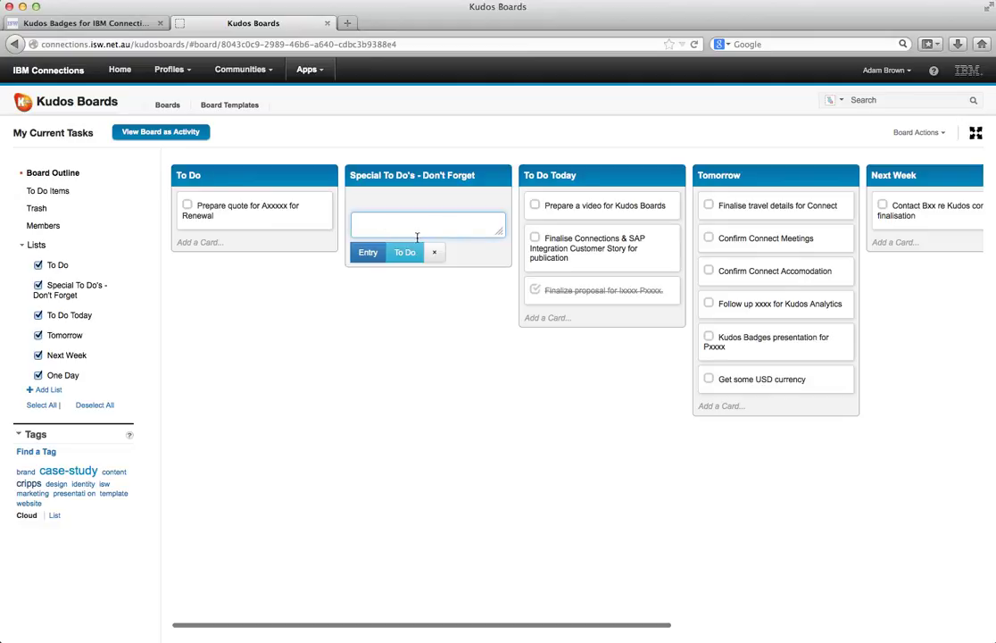
text(Molly')
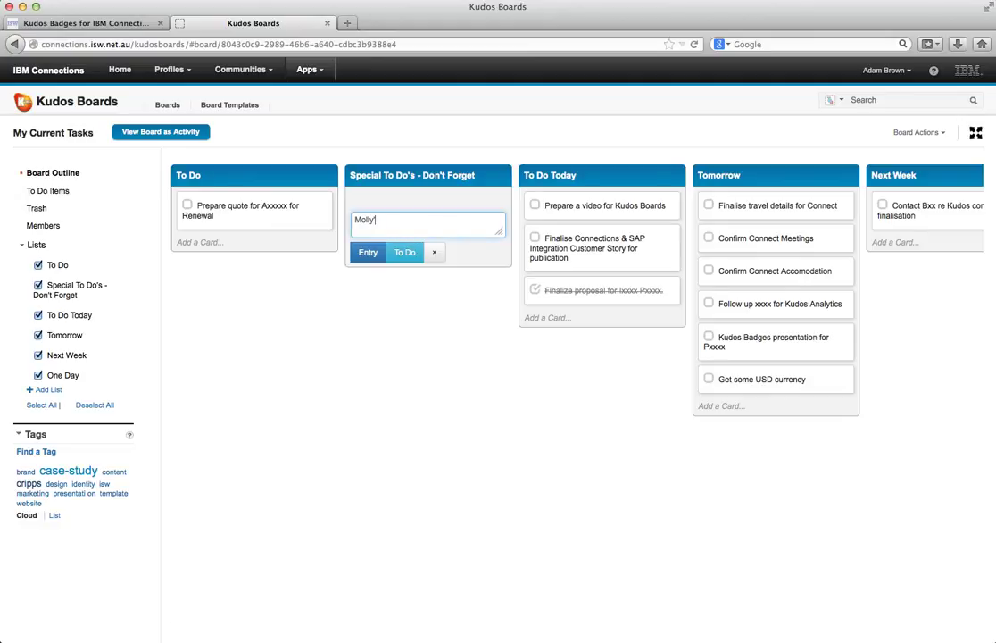
text(s Birthday next month)
key(Return)
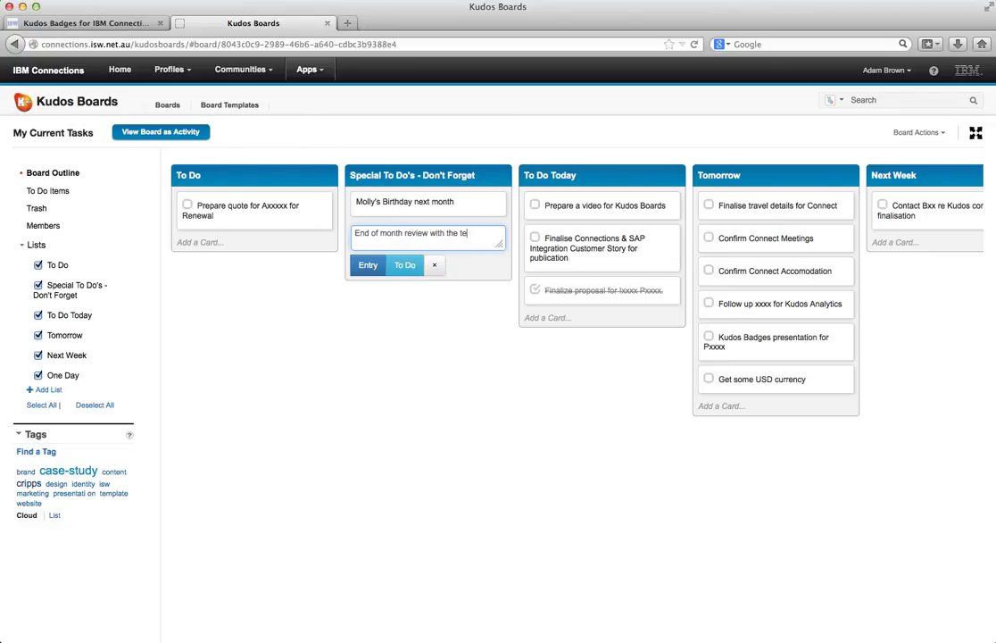
key(Return)
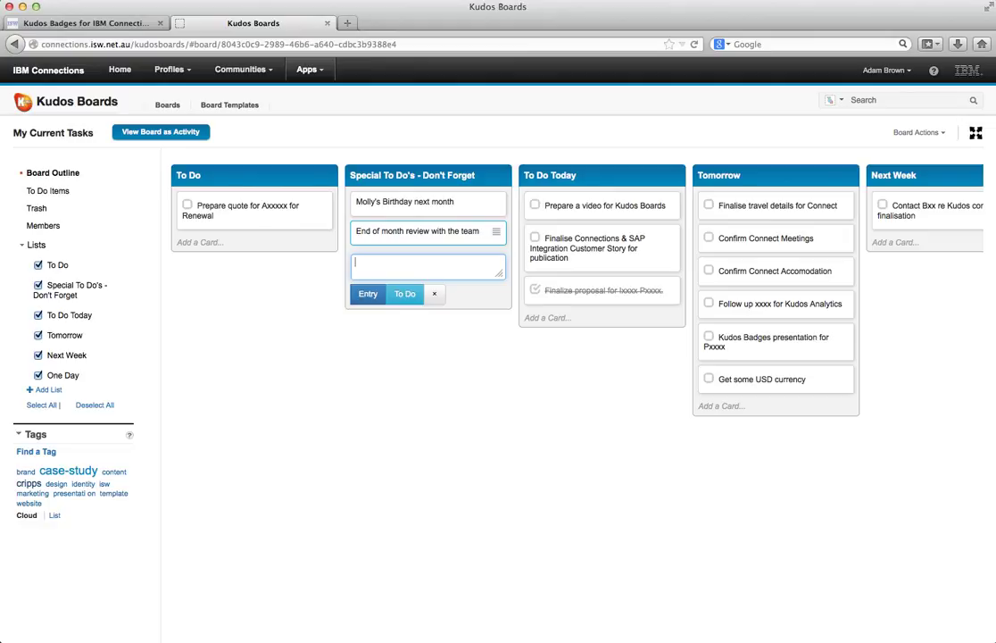
Replace 'next month' in the birthday card's title with the date 23.
click(453, 357)
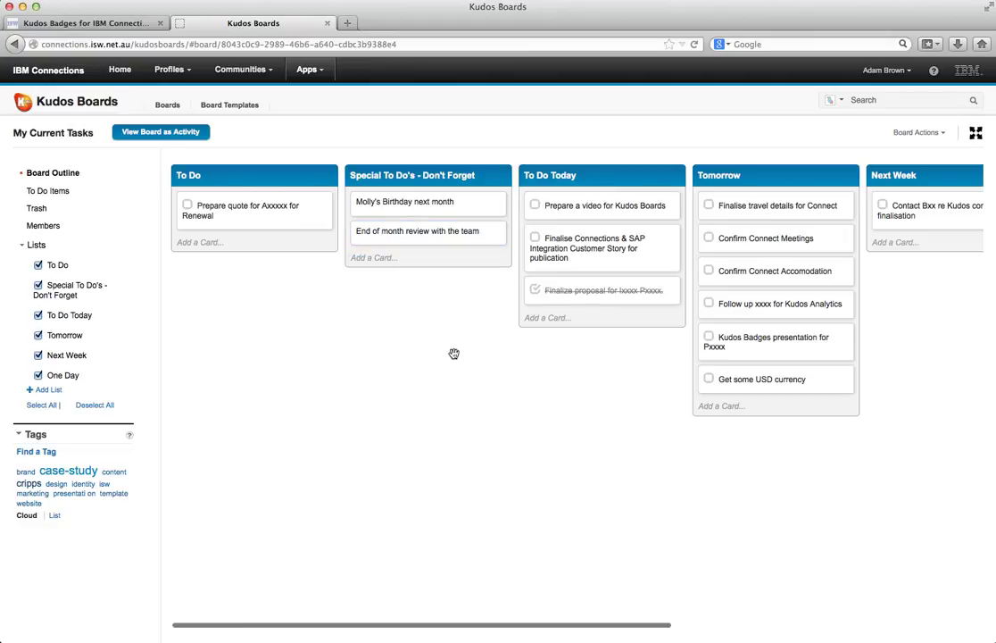
click(439, 205)
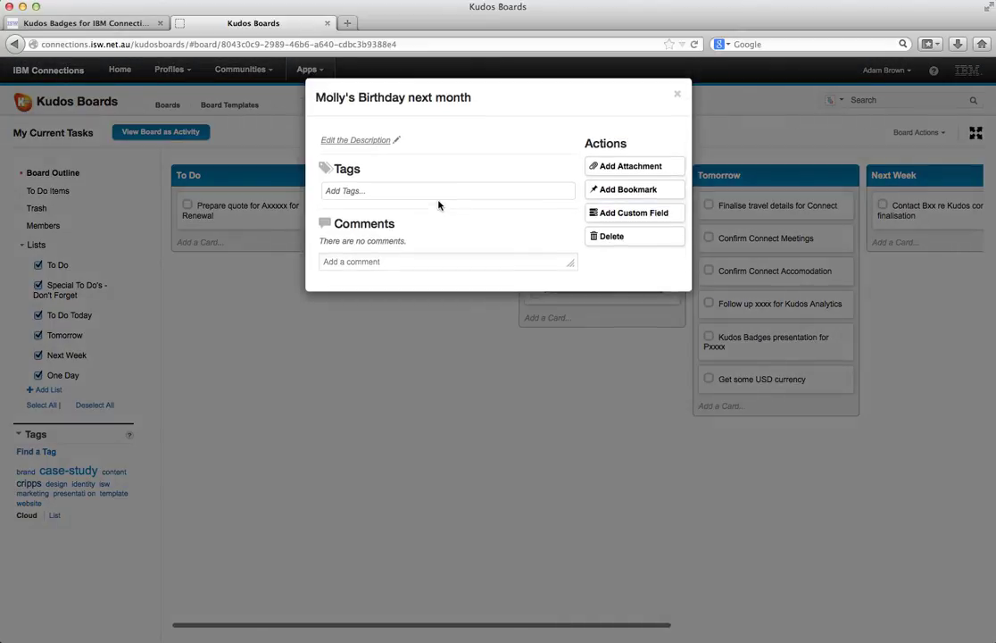
click(419, 96)
drag(425, 95, 382, 93)
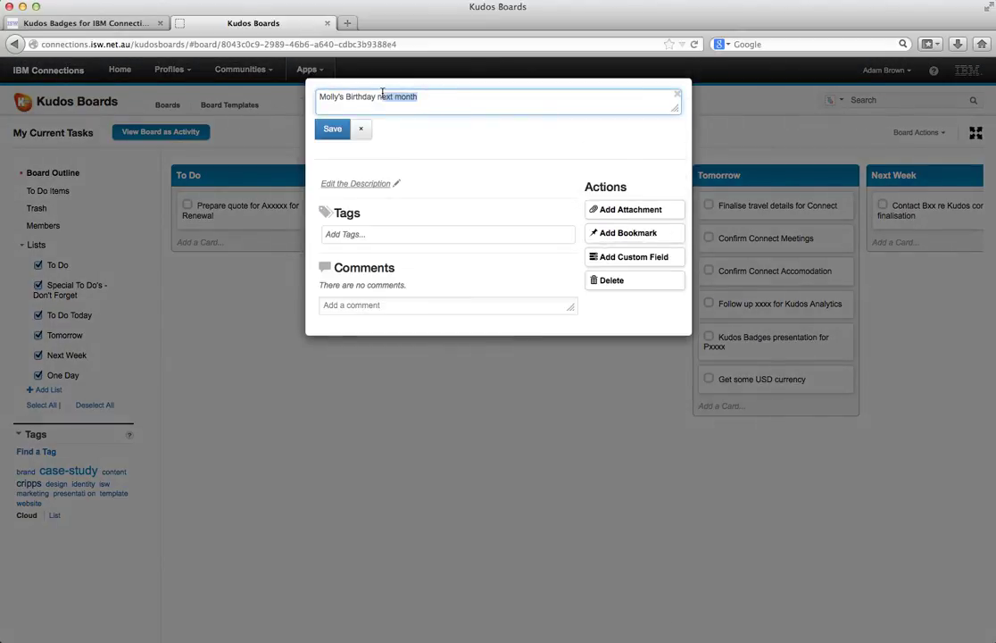
text(23rd Feb)
key(Return)
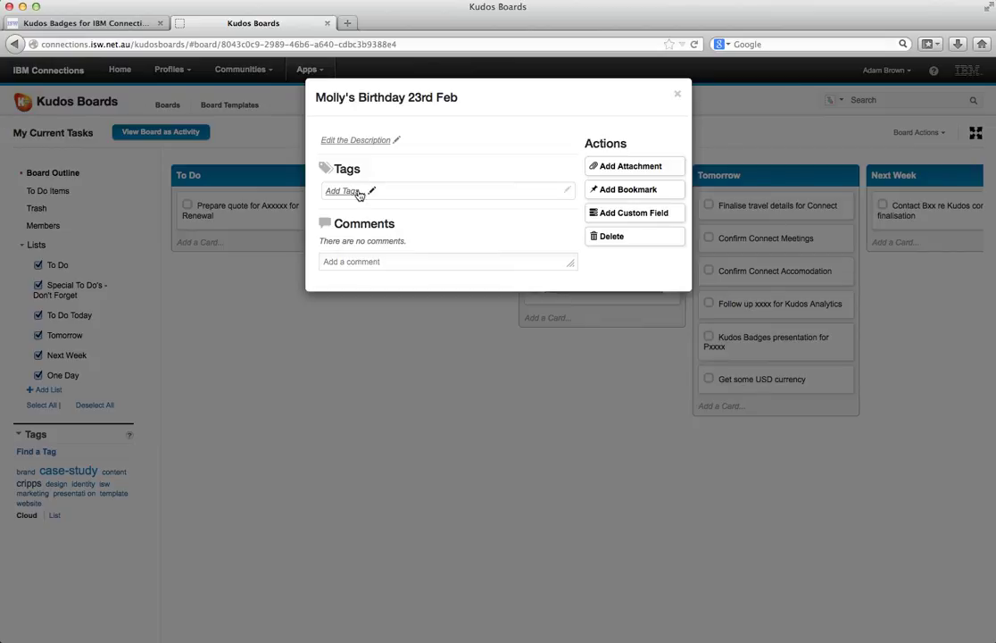
Tag the birthday card Personal and Family.
click(358, 191)
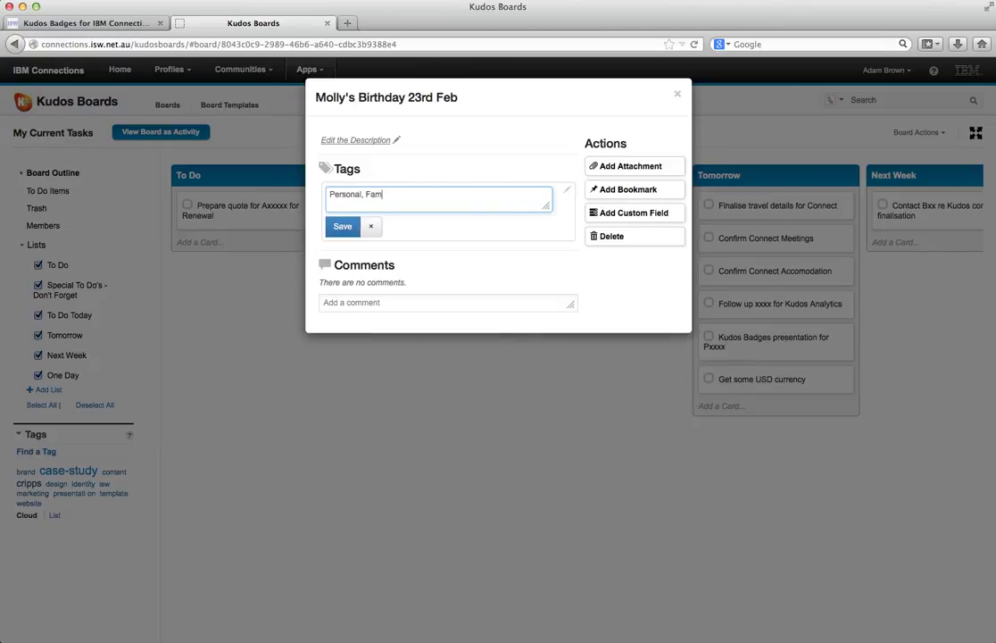
text(Personal, Family)
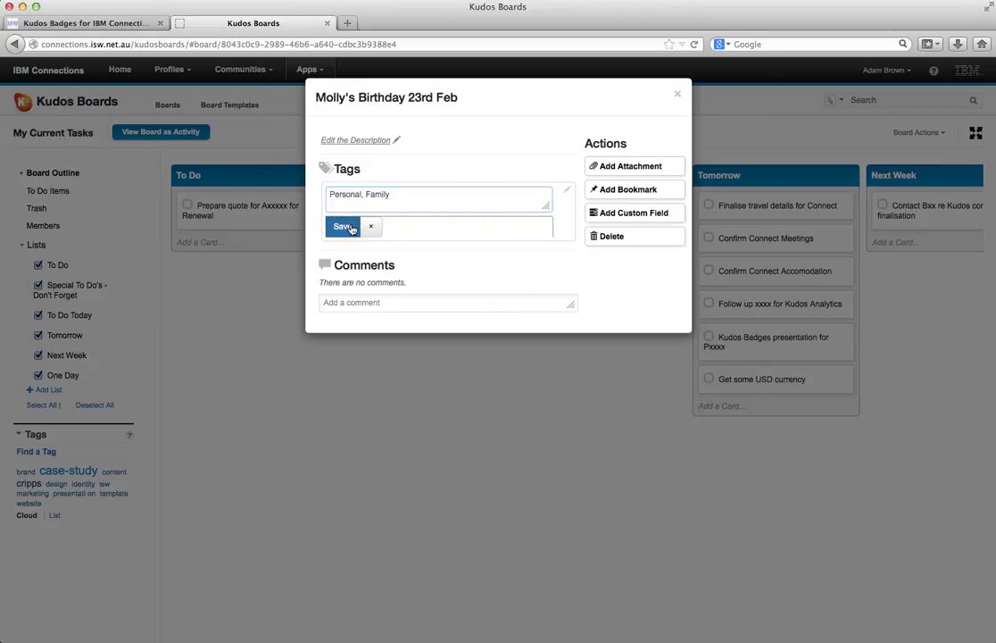
key(Return)
Post the comment 'Maybe a new bike' on the birthday card.
click(364, 263)
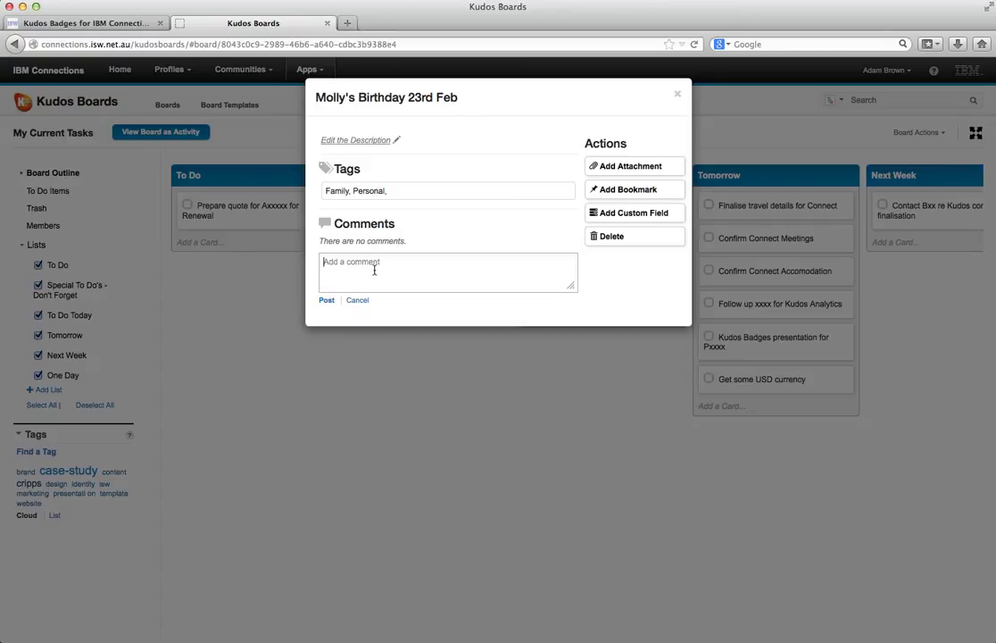
text(Maybe a new bike)
key(Return)
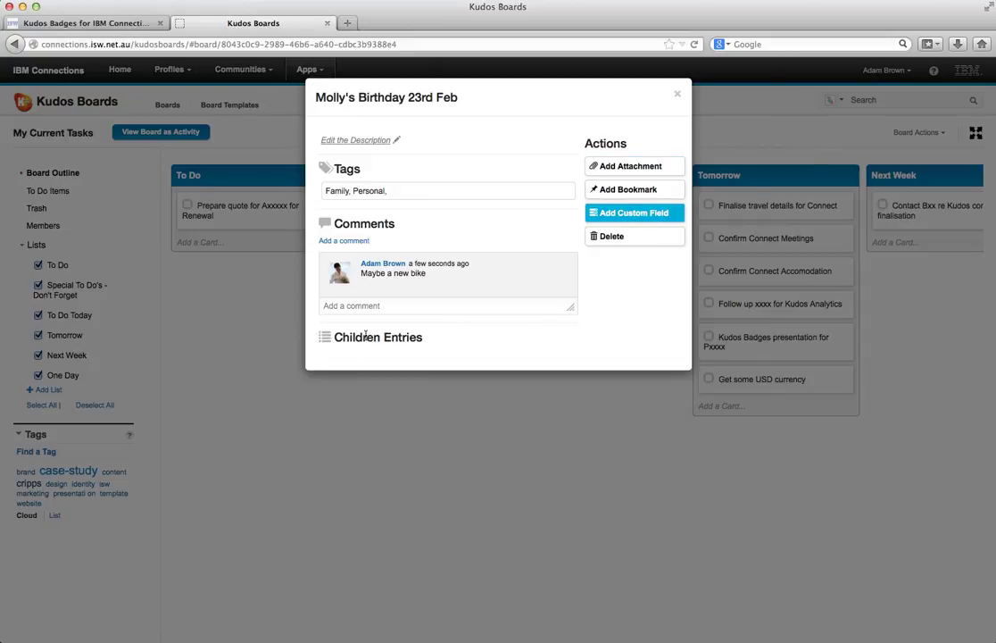
Close the birthday card, then reopen it to check the new comment and close it again.
click(677, 97)
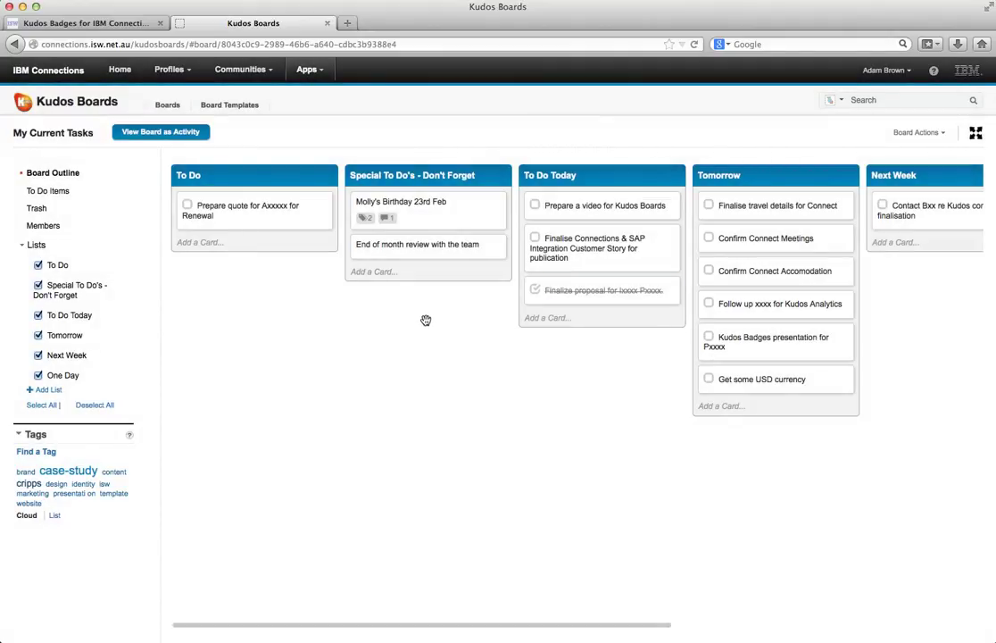
click(384, 210)
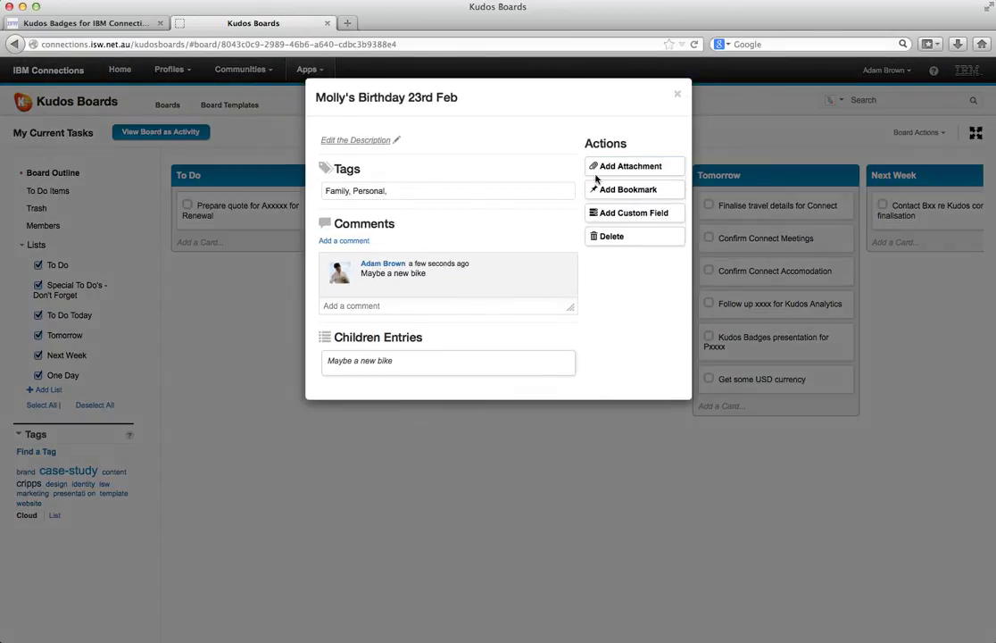
click(677, 95)
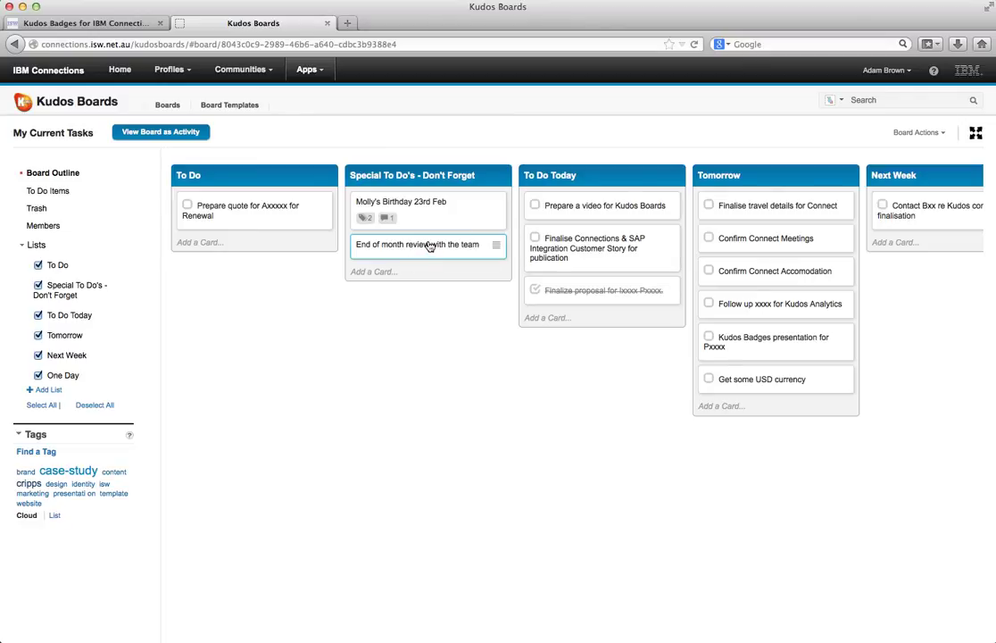
Move the End of month review and Finalise Connections & SAP cards into Tomorrow.
drag(430, 247, 732, 300)
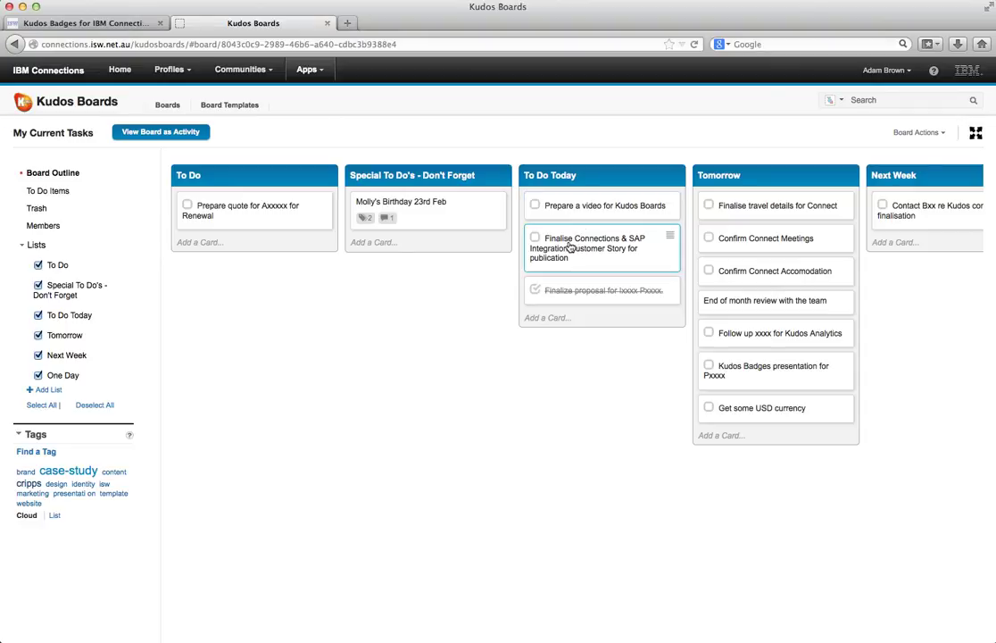
drag(603, 251, 772, 246)
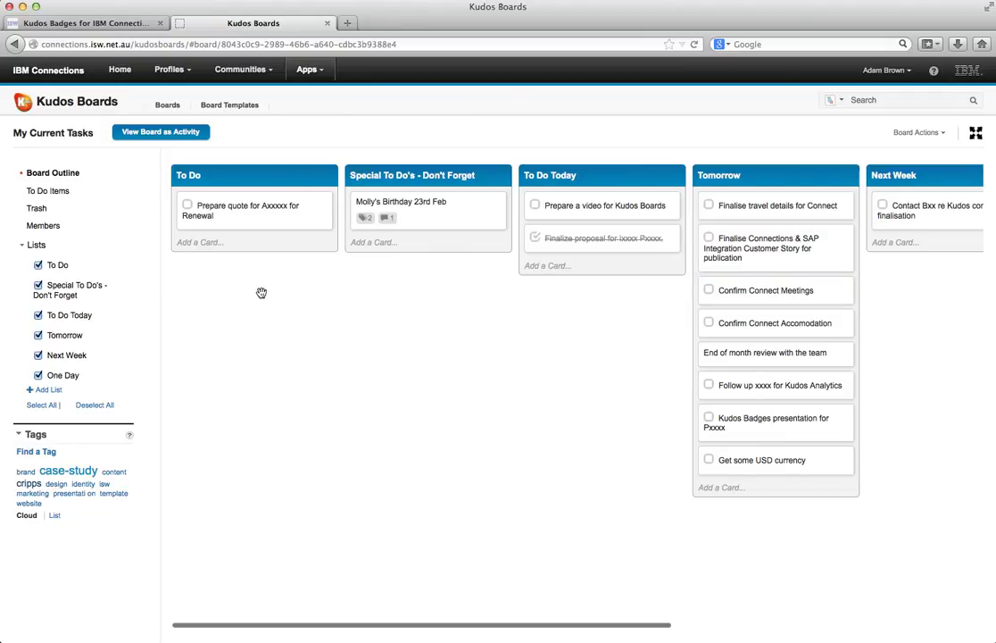
click(161, 132)
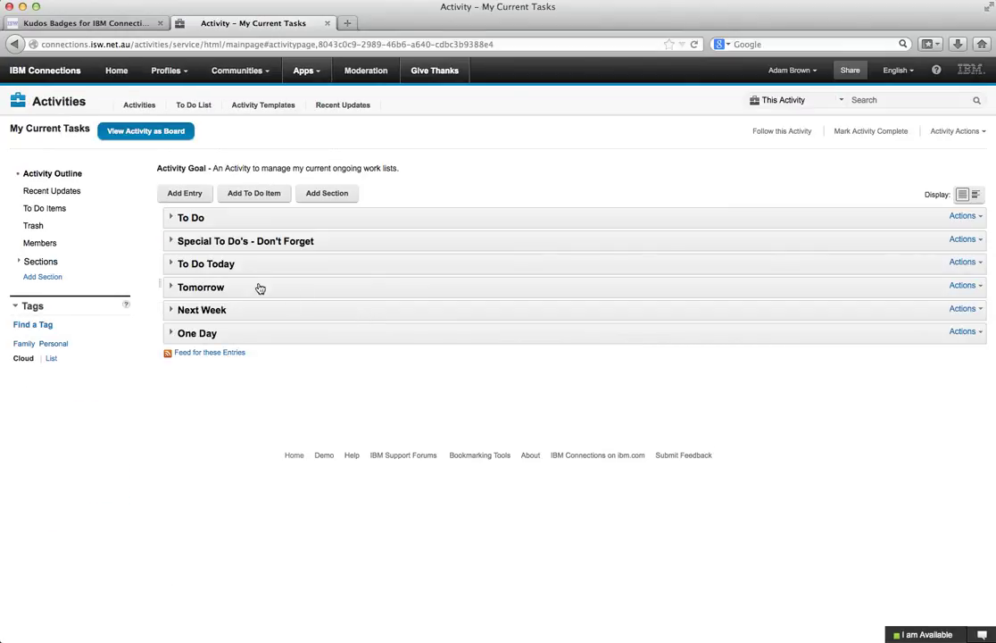
click(173, 264)
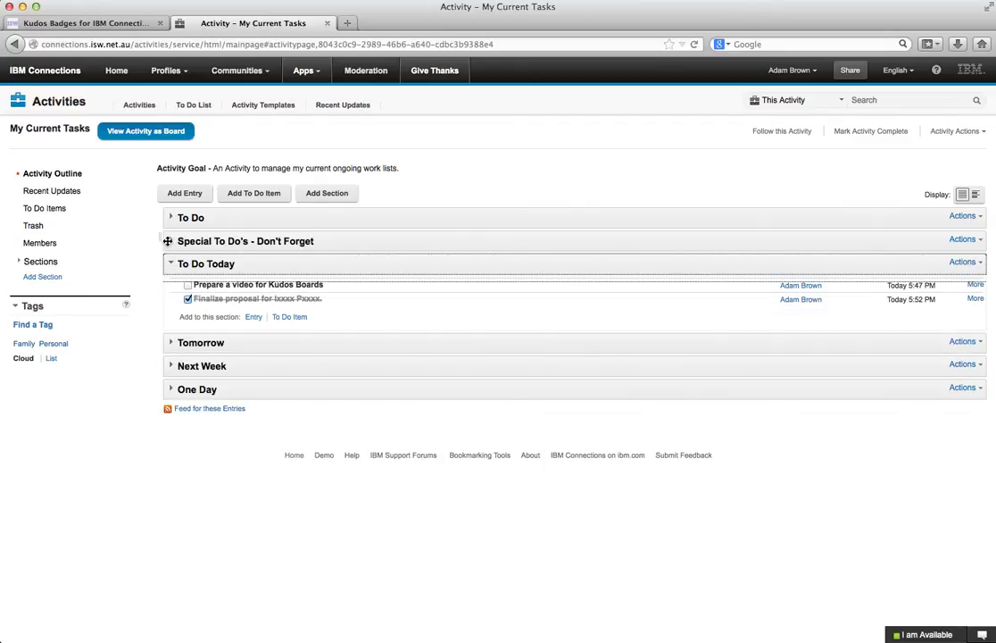
click(172, 240)
click(172, 218)
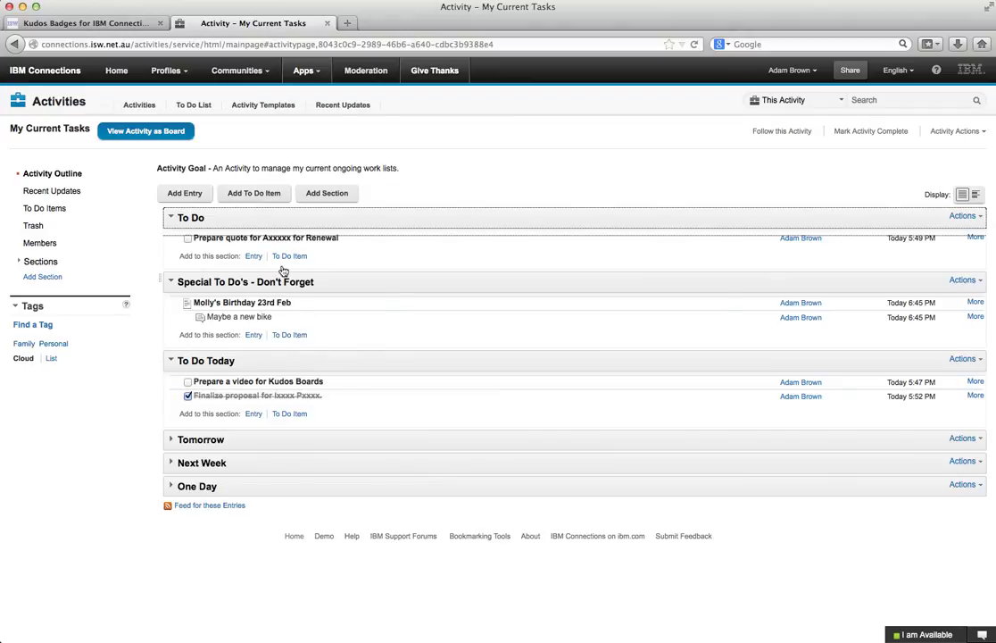
click(165, 132)
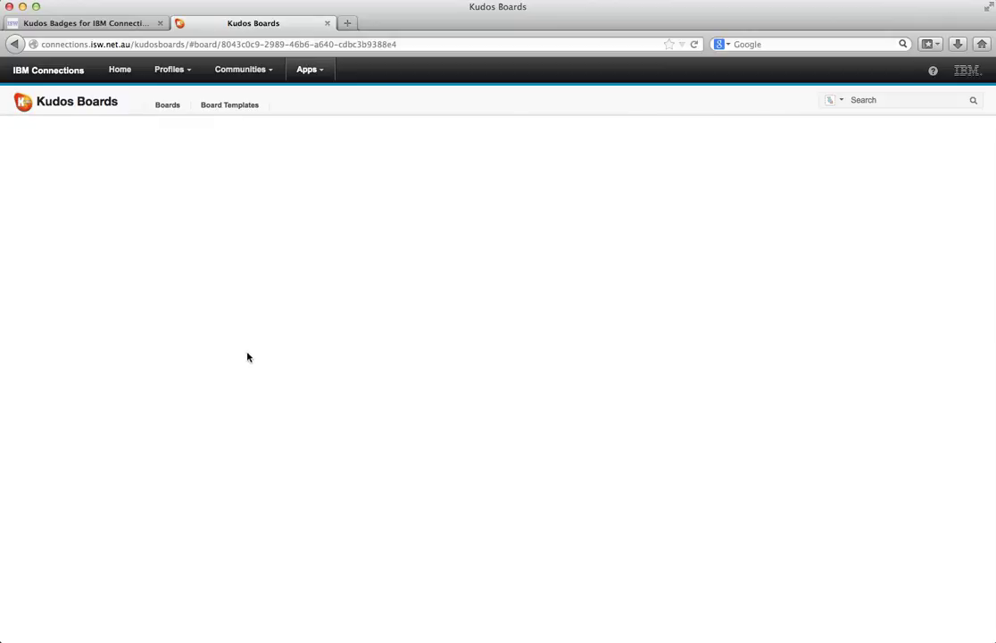
Open the Marketing Content Production board and expand, then collapse, the Kudos Website updates subtasks.
click(164, 105)
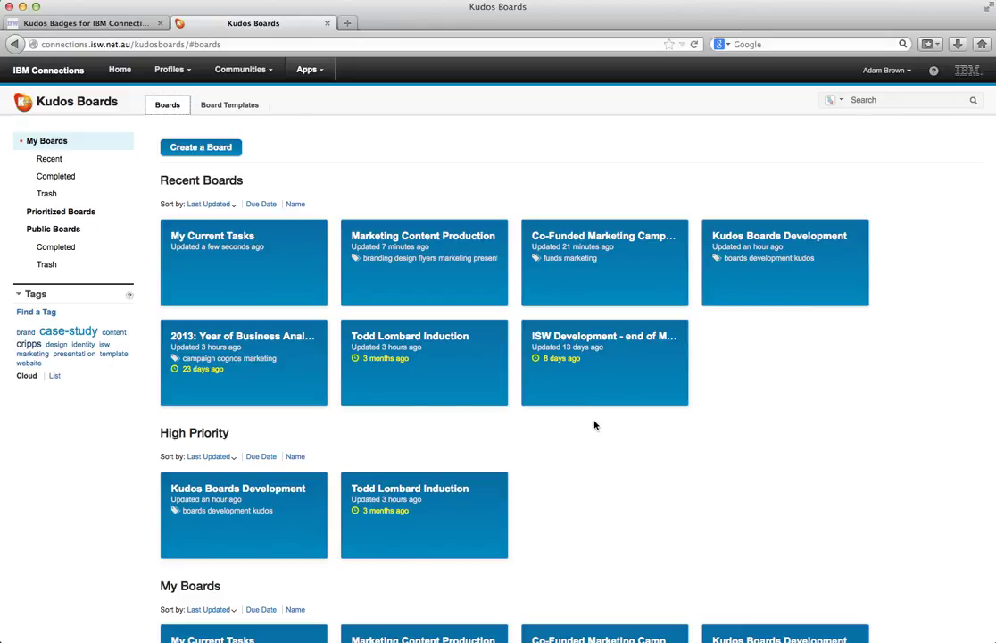
click(445, 238)
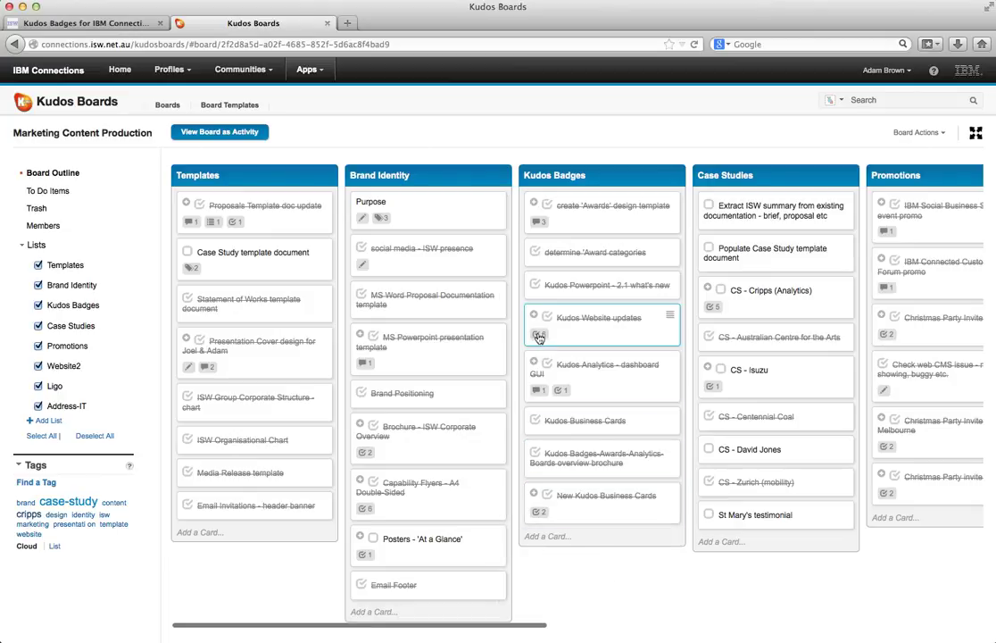
click(534, 316)
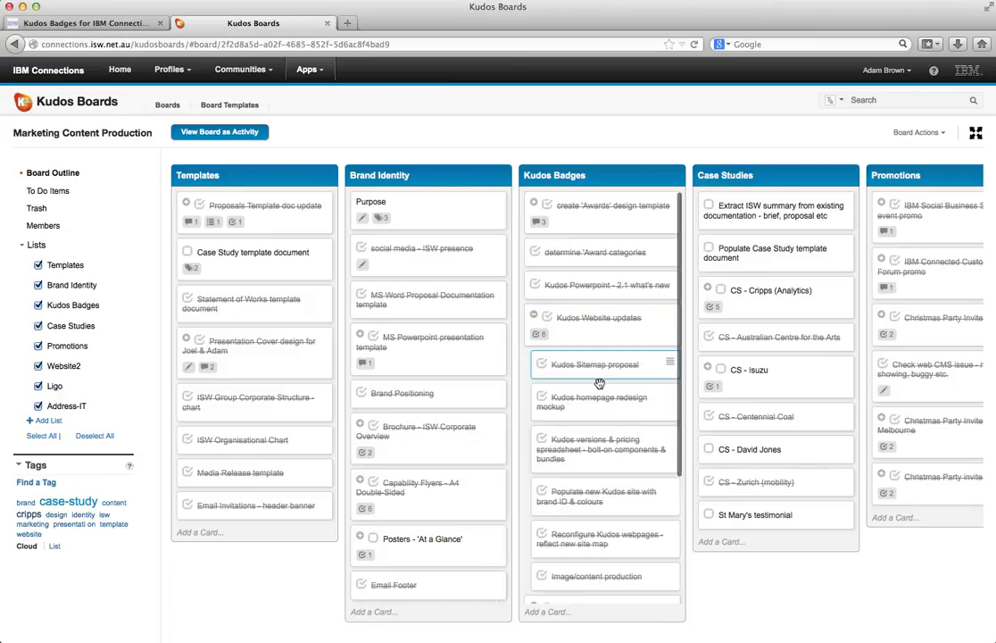
scroll(572, 375, down, 1)
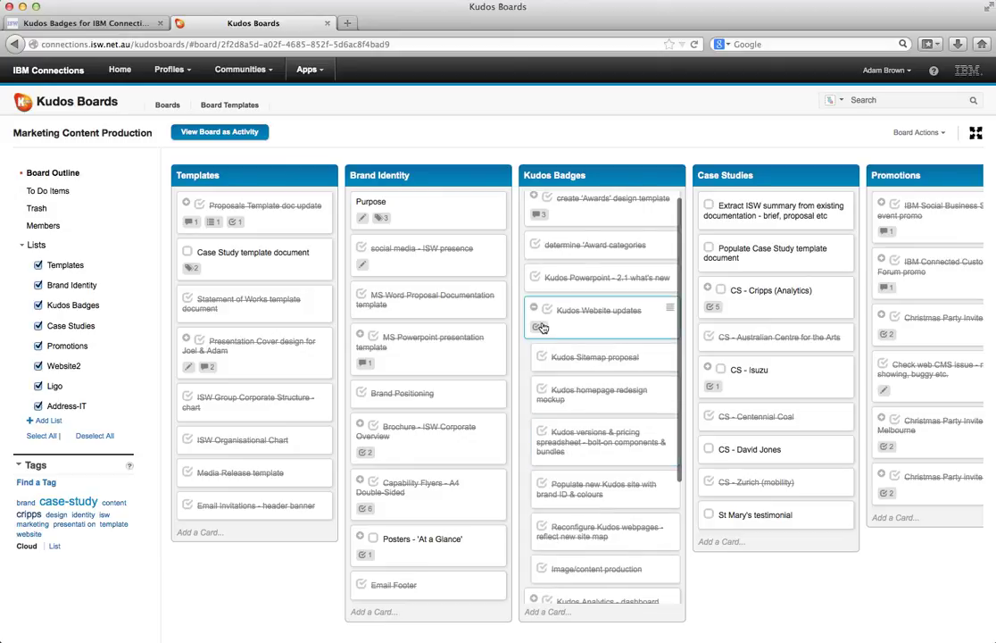
click(535, 308)
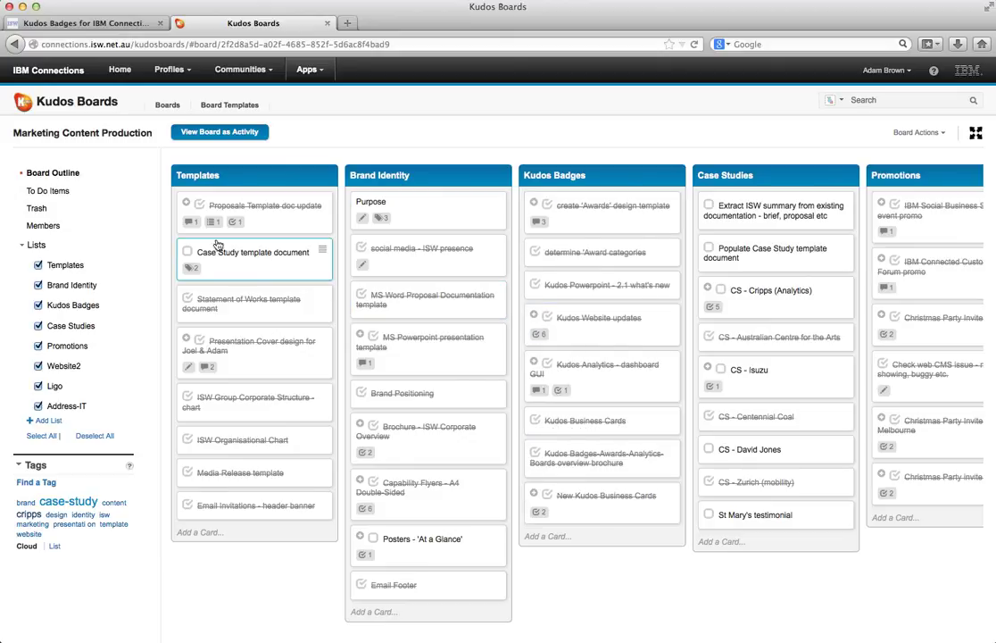
Expand the Presentation Cover design card's child entries and briefly view its details.
click(186, 339)
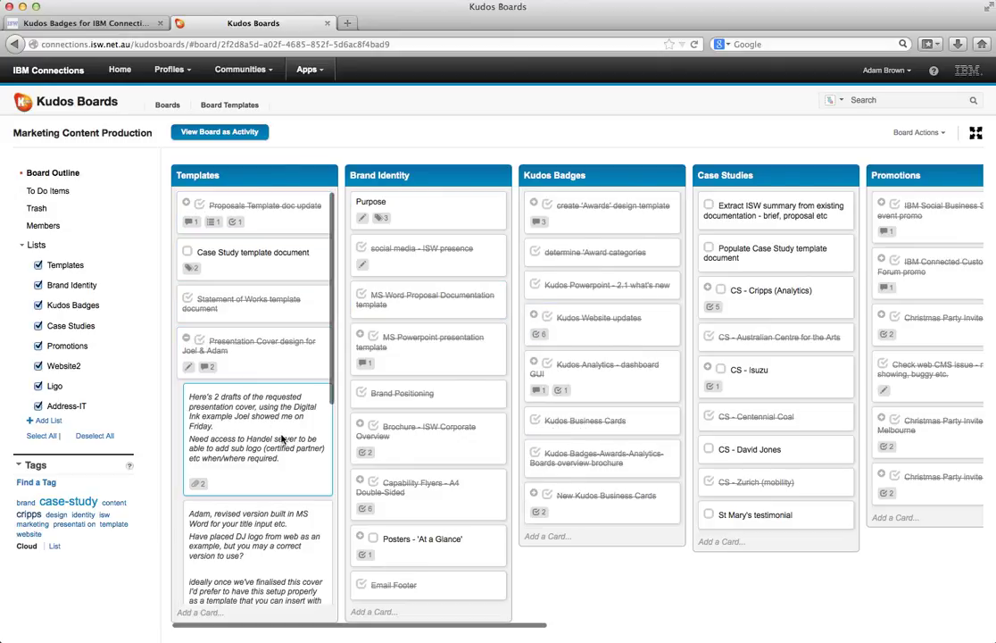
click(241, 344)
scroll(560, 360, down, 10)
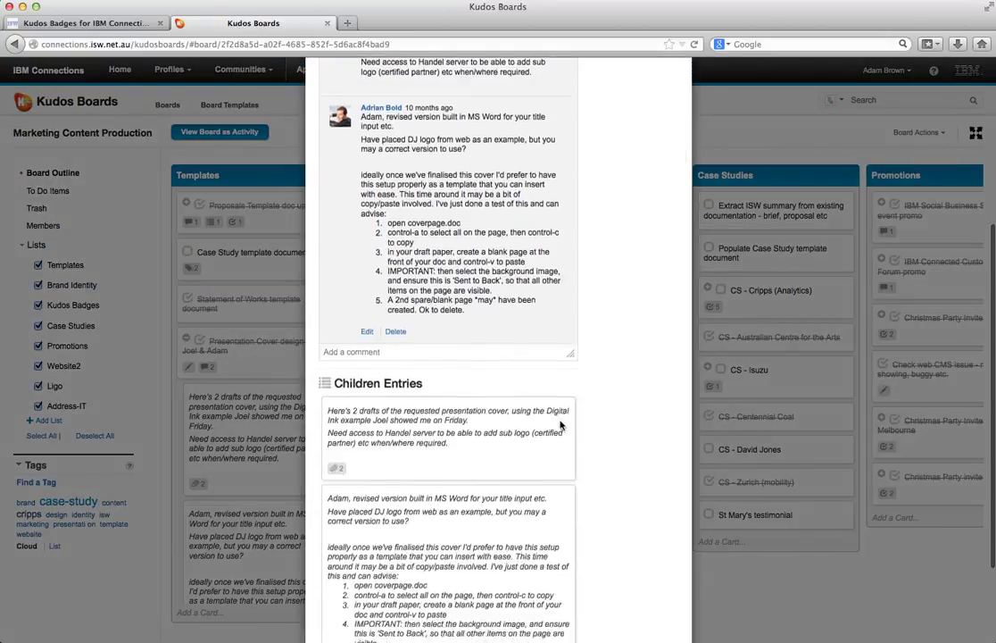
scroll(557, 420, up, 10)
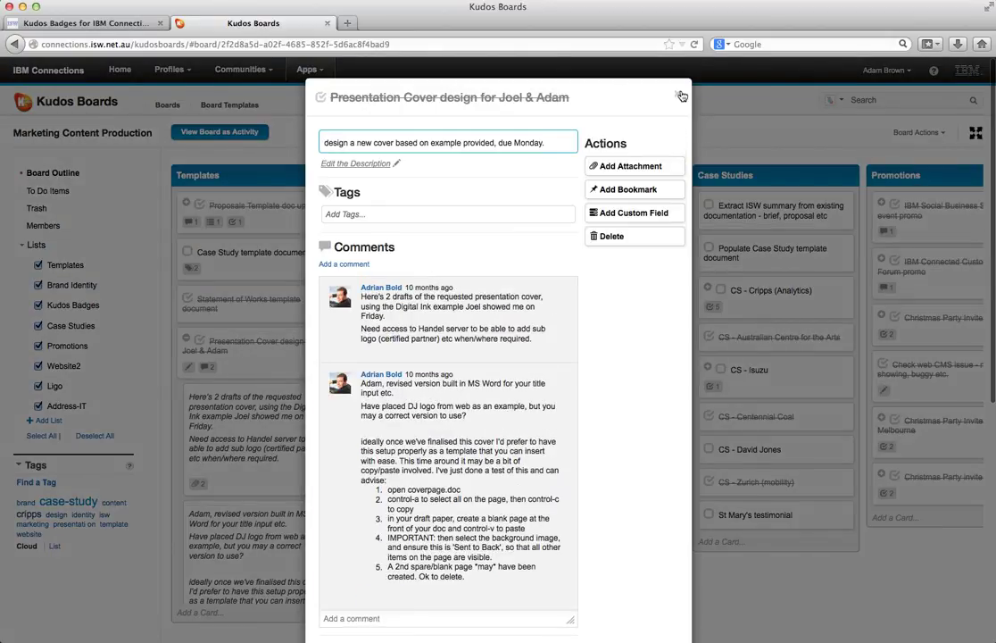
key(Escape)
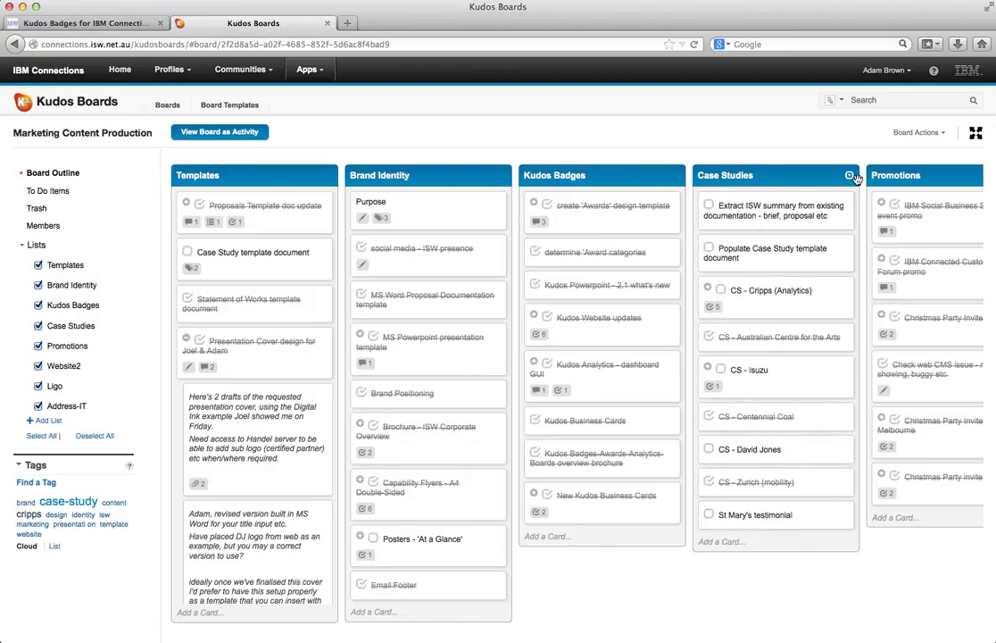
Switch the Marketing Content Production board to full-screen view.
click(976, 134)
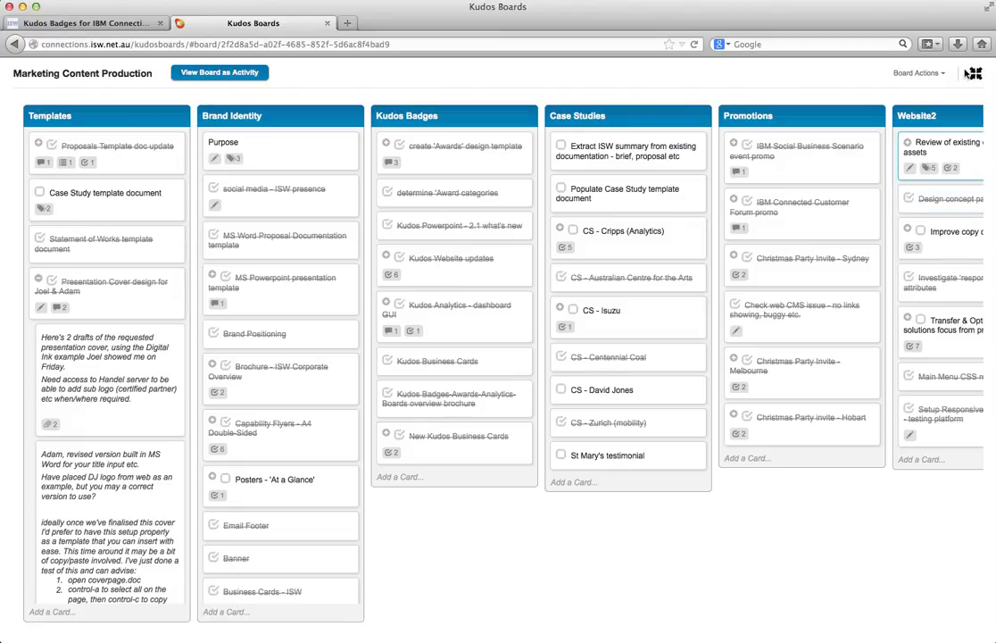
Exit the board's full-screen view and go to the Kudos Badges website tab.
click(976, 75)
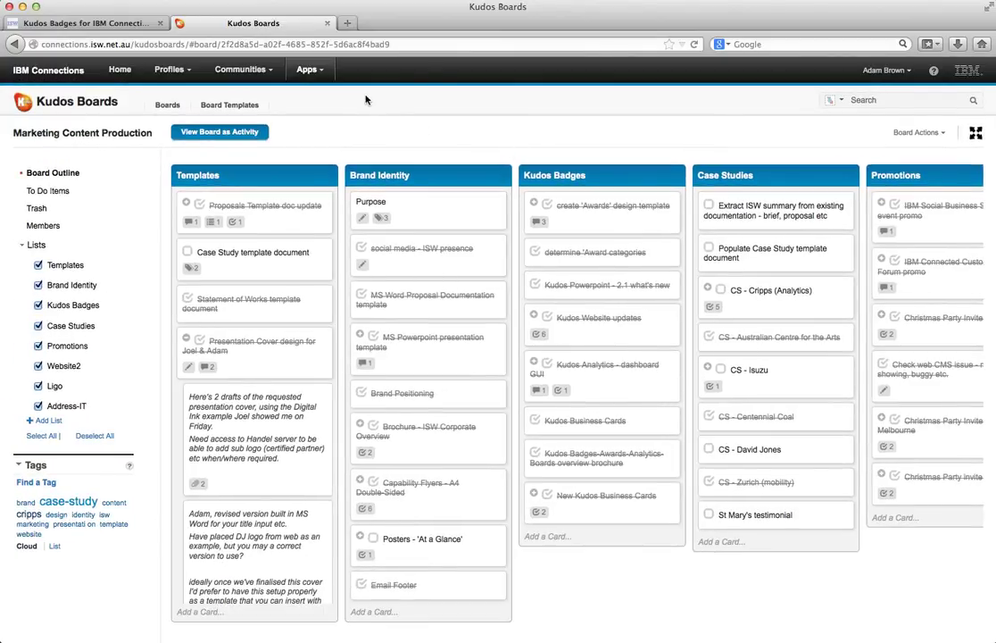
click(111, 24)
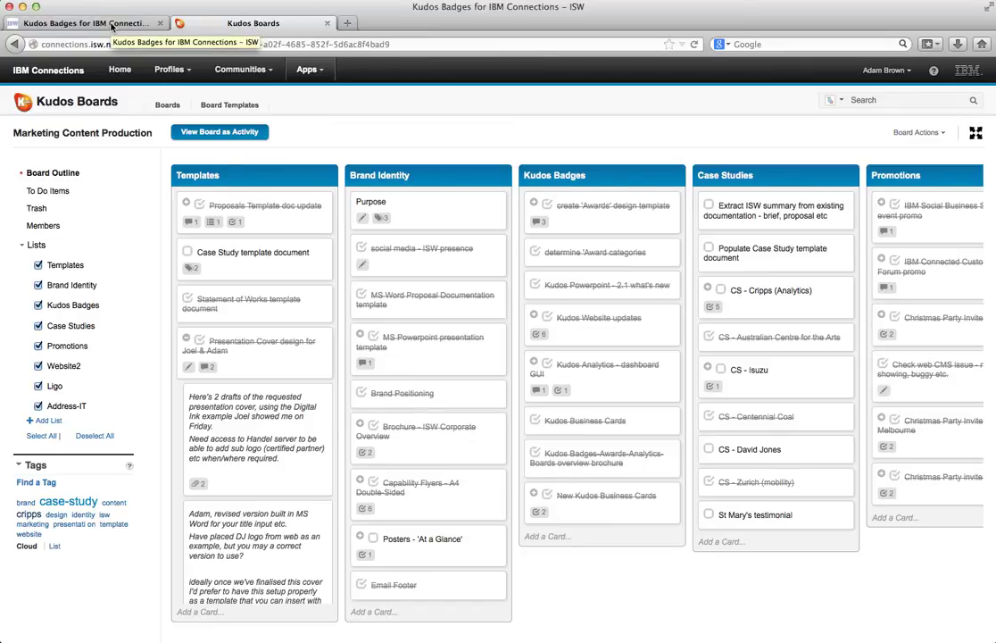